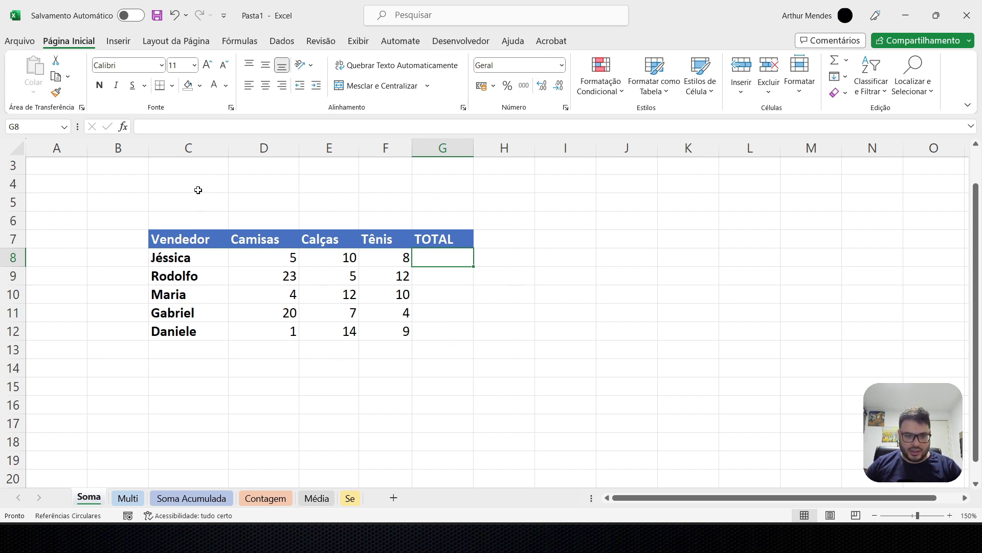
Step: Widen column G, which holds the TOTAL header, slightly
left_click(199, 147)
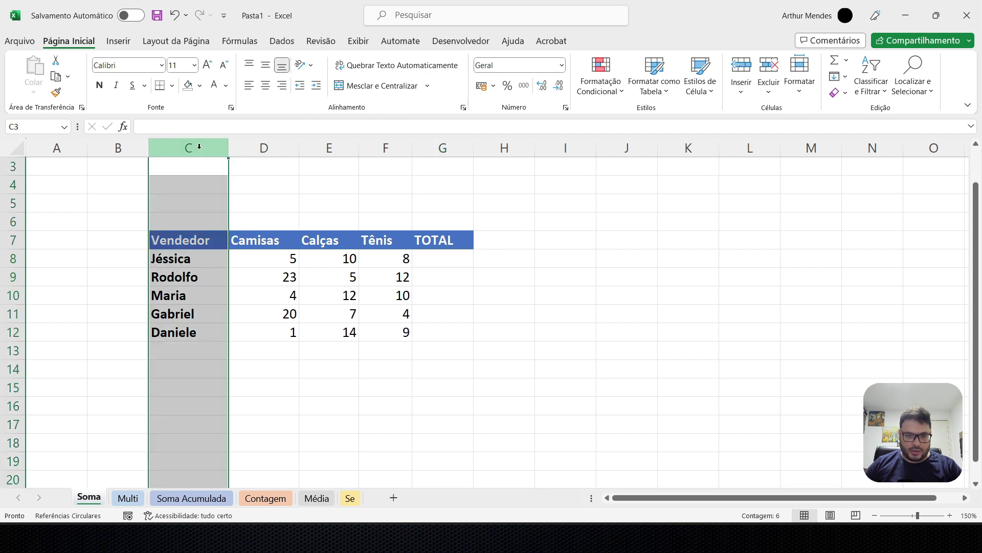
left_click(291, 201)
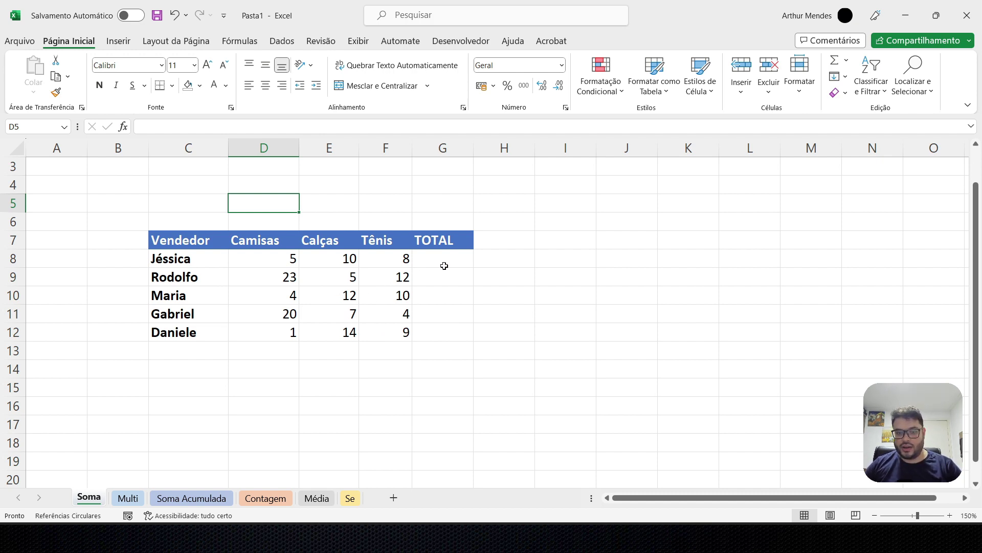
left_click_drag(473, 148, 481, 156)
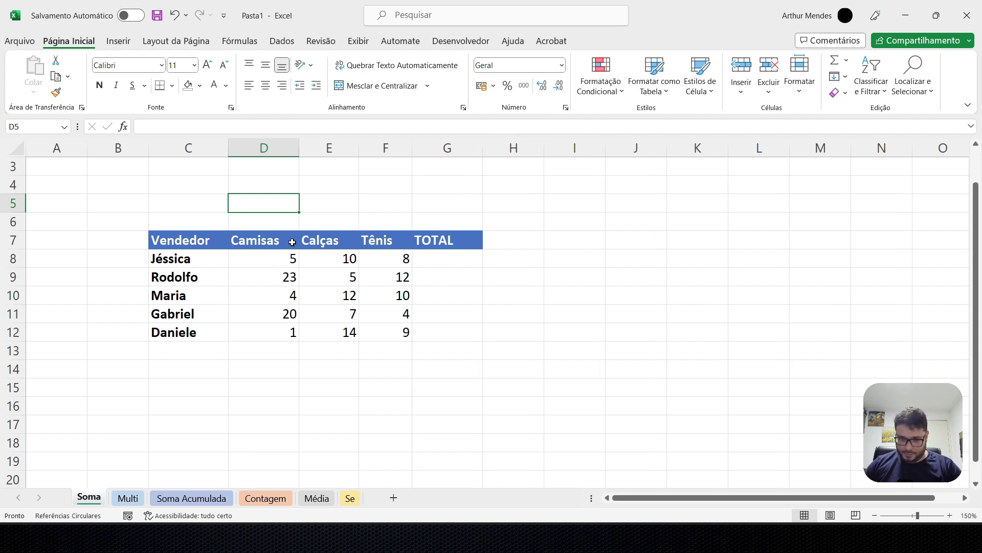
left_click(447, 258)
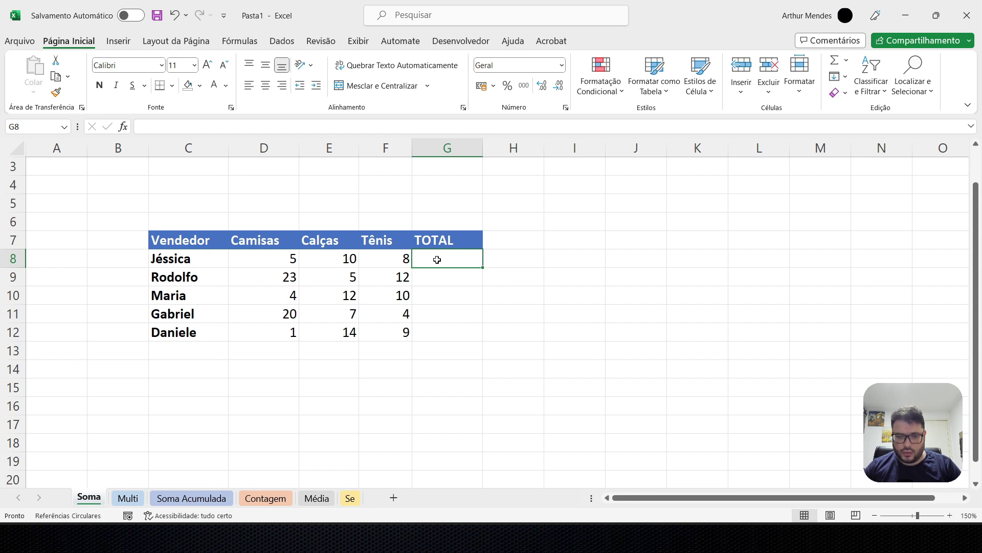
type("=")
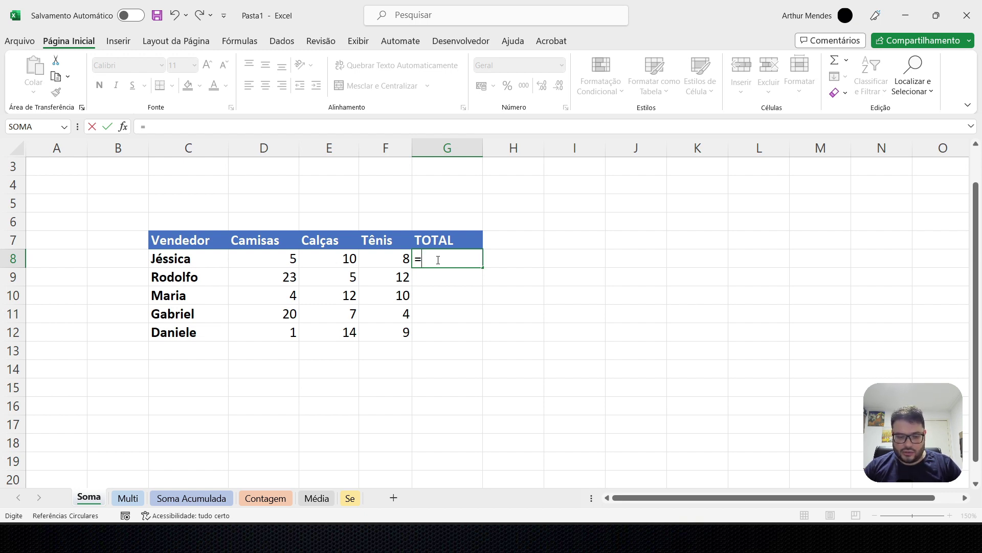
type("so")
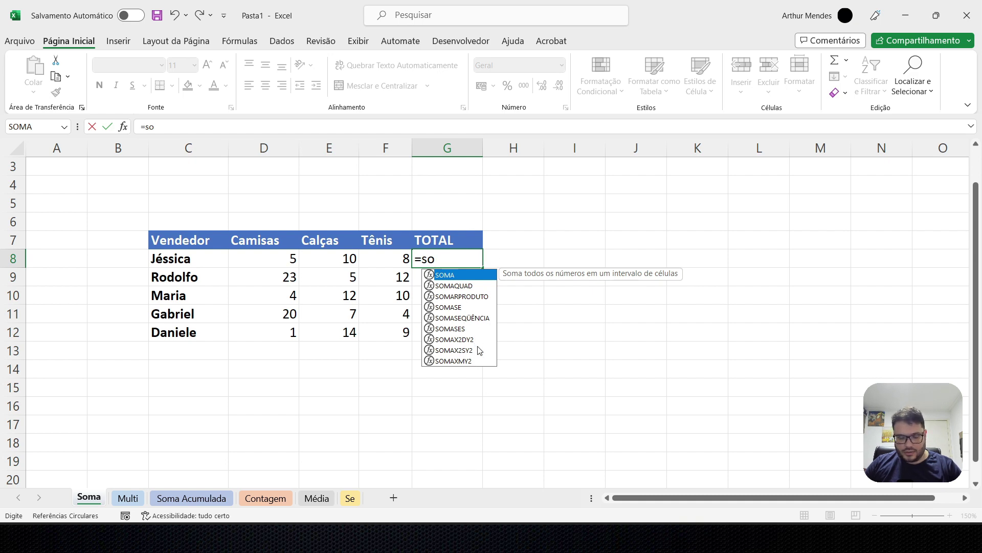
left_click(440, 259)
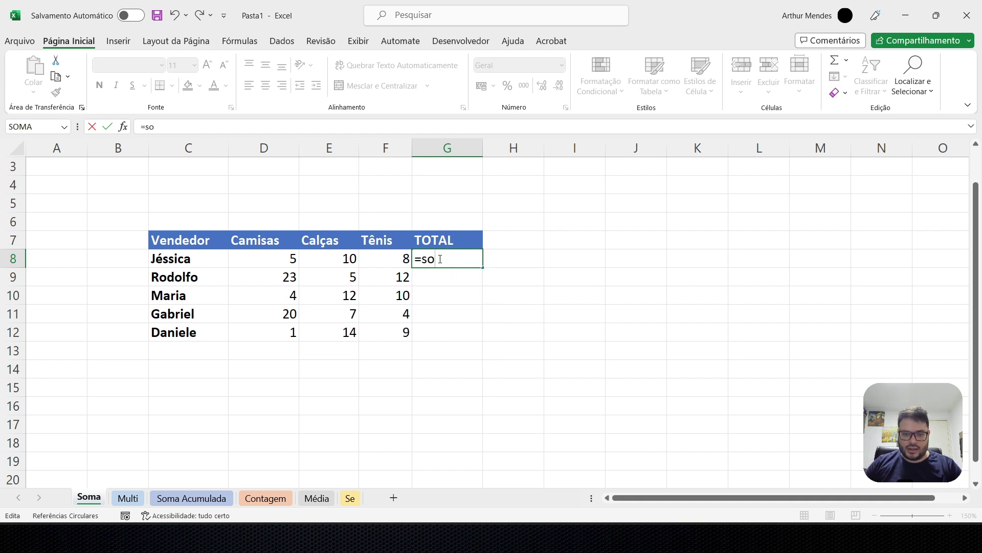
key("BackSpace")
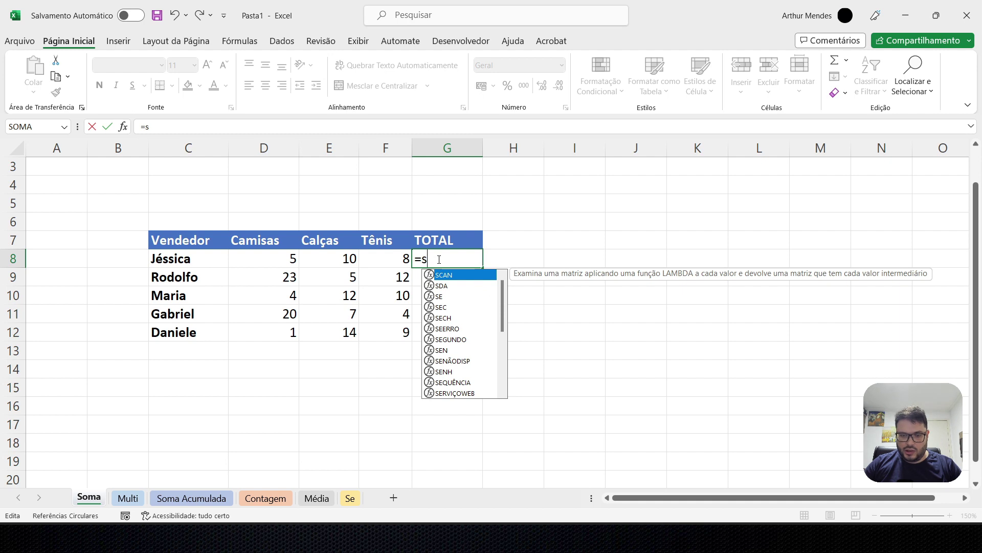
type("o")
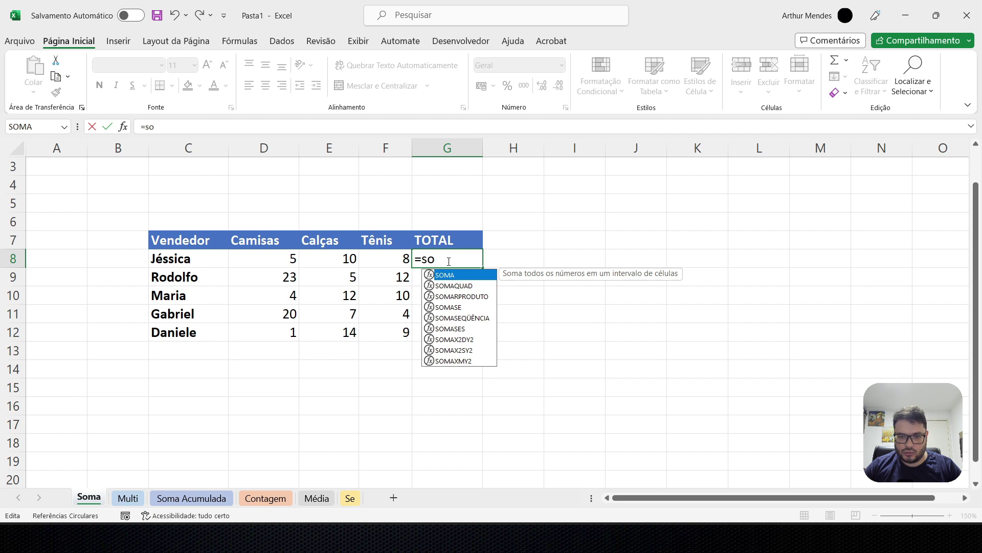
key("Tab")
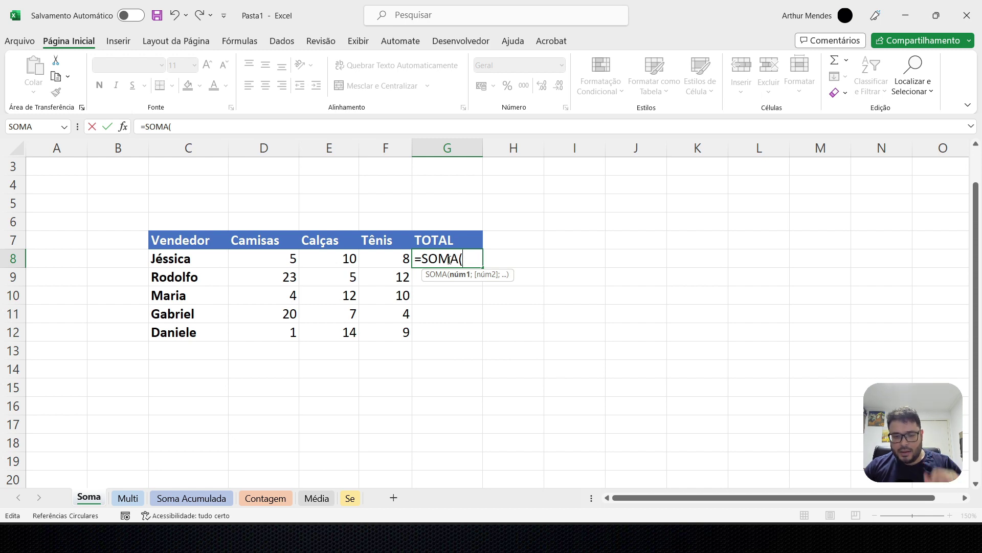
key("BackSpace")
key("BackSpace")
key("BackSpace")
key("BackSpace")
key("BackSpace")
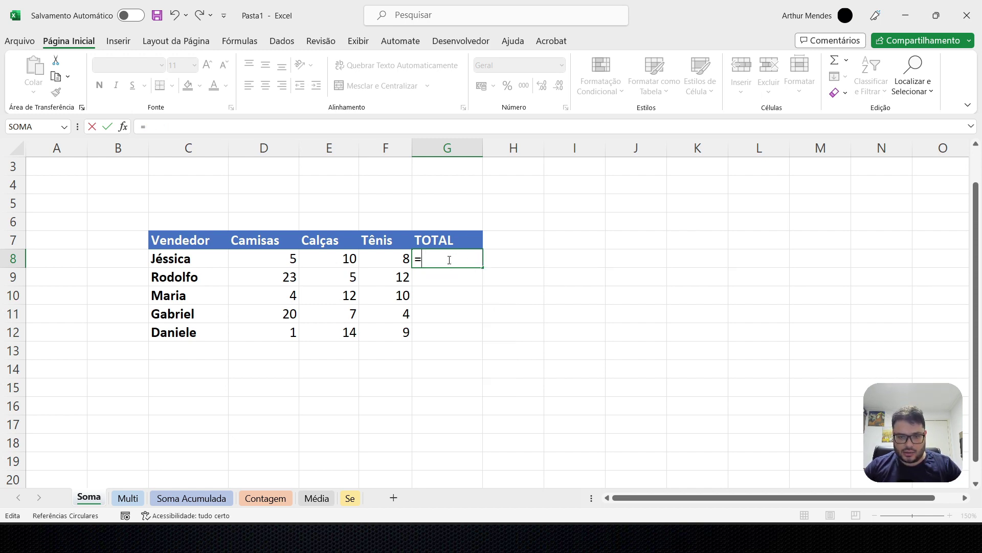
key("BackSpace")
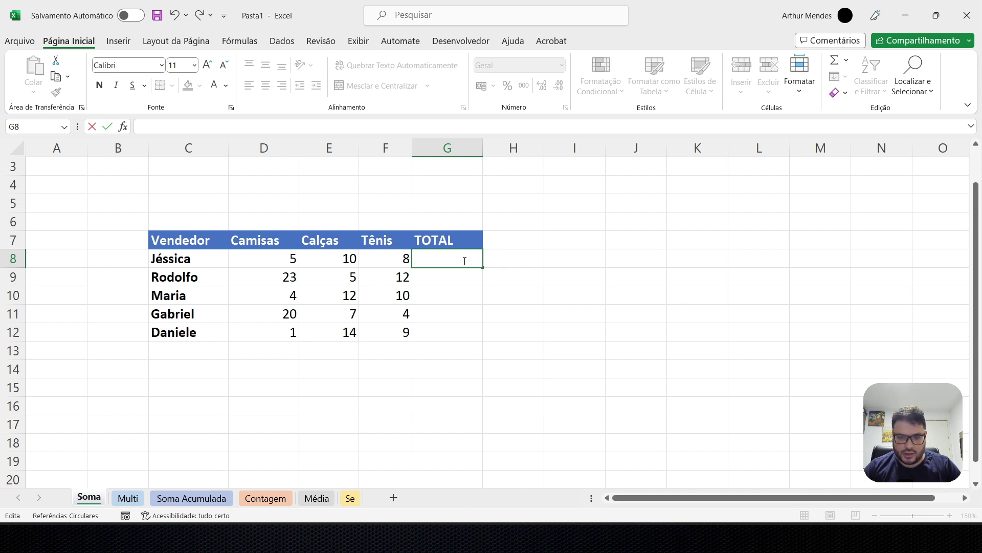
Step: Enter the formula =D8+E8+F8 in cell G8 to total the first seller's items
type("=")
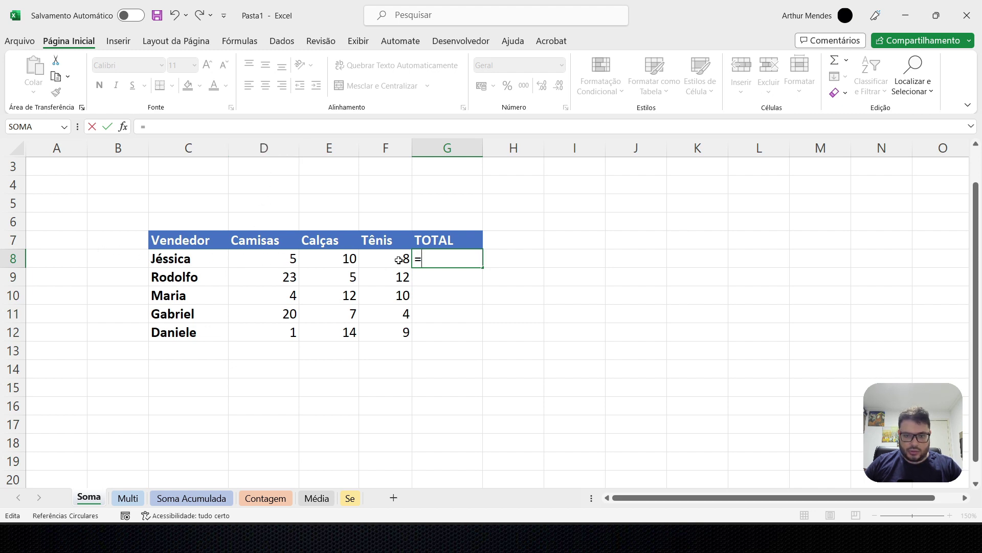
type("D")
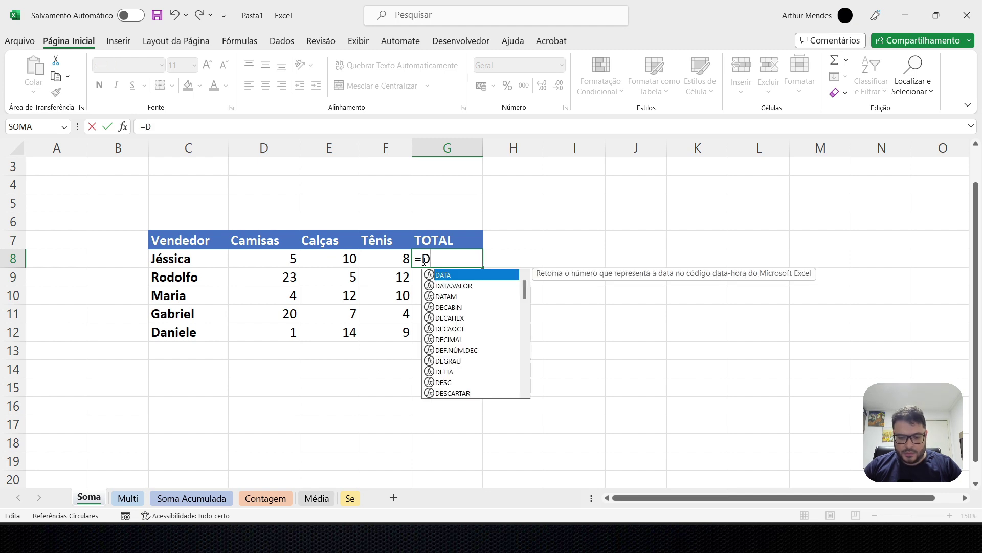
type("8")
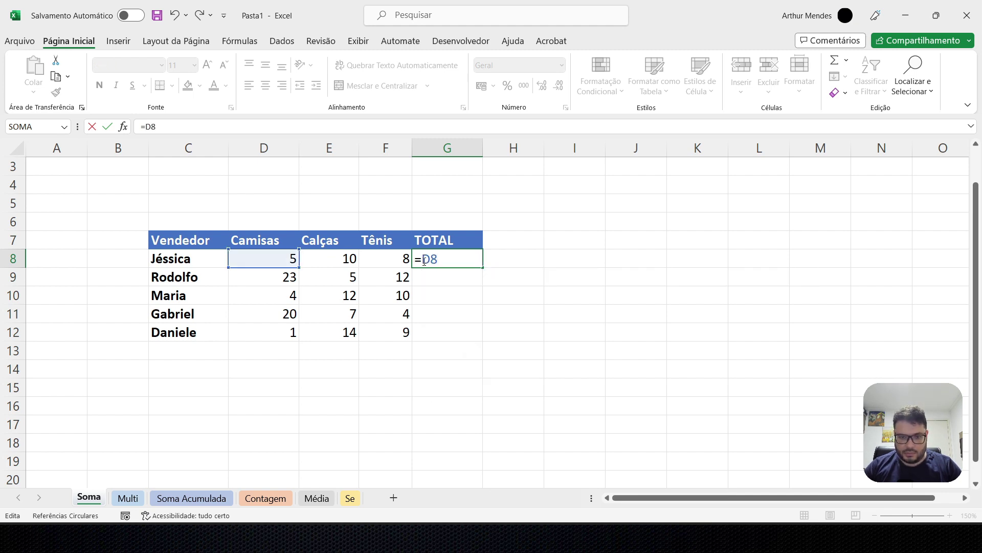
type("+")
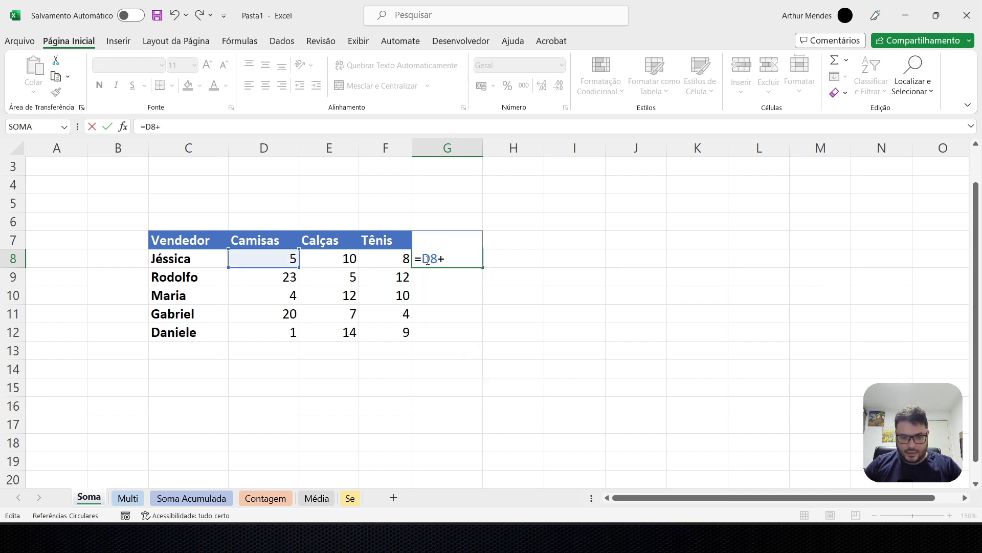
type("E8")
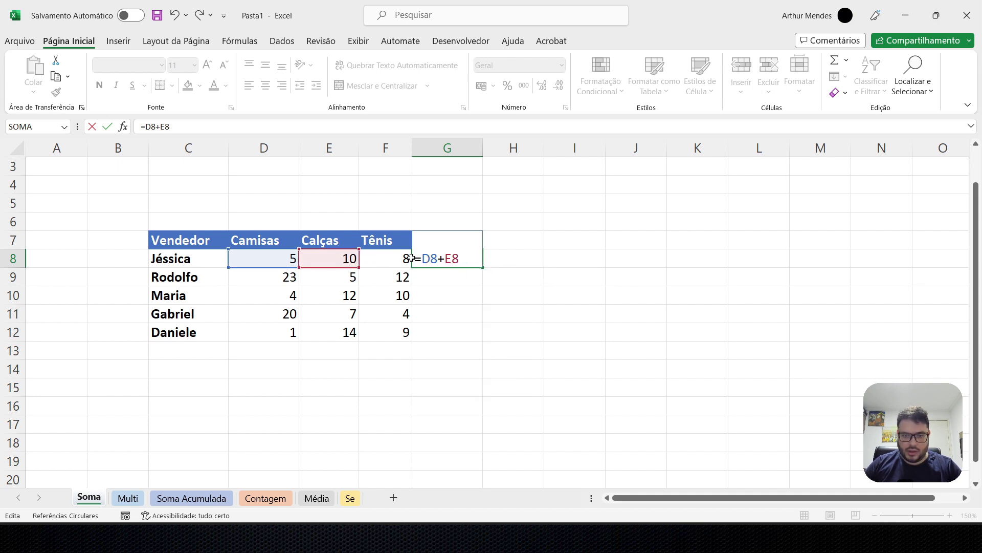
type("+")
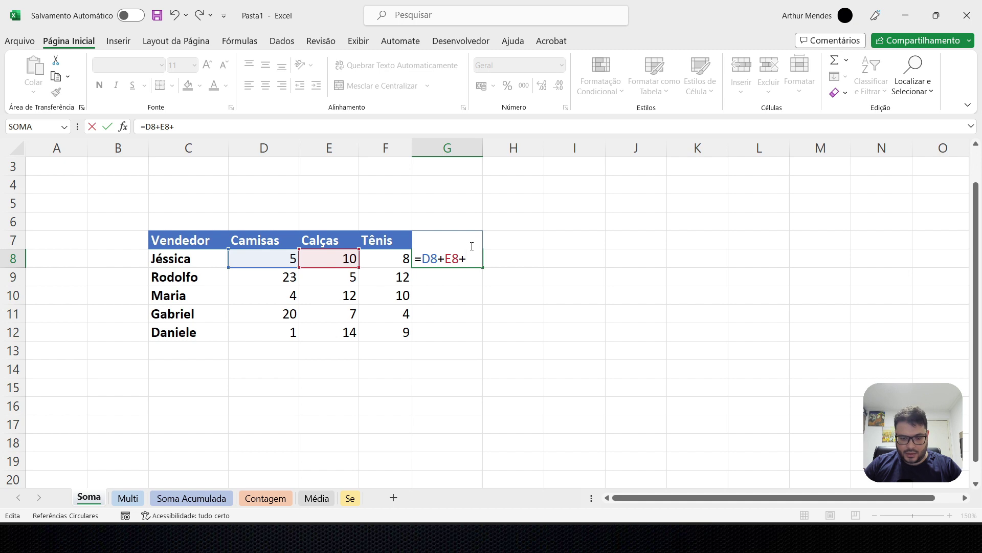
type("F8")
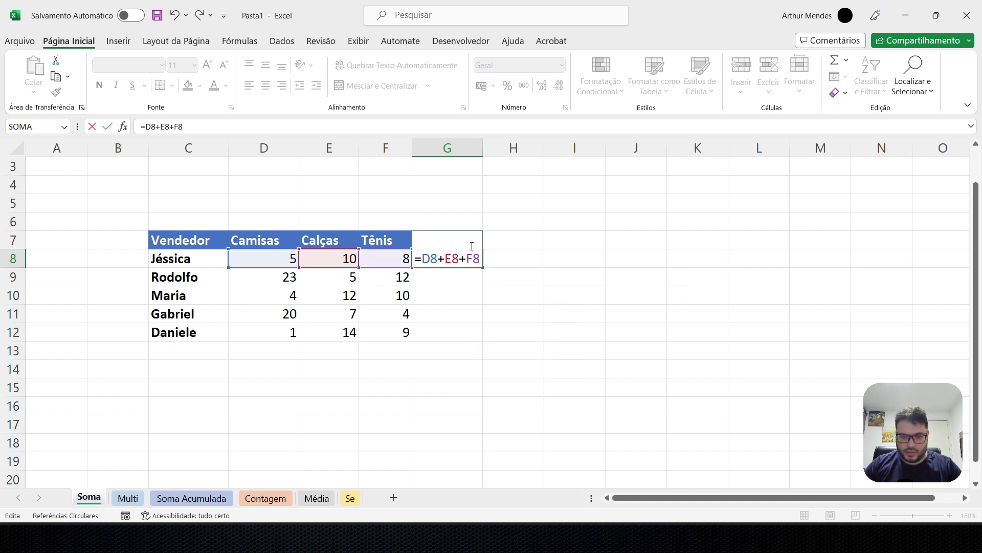
key("Return")
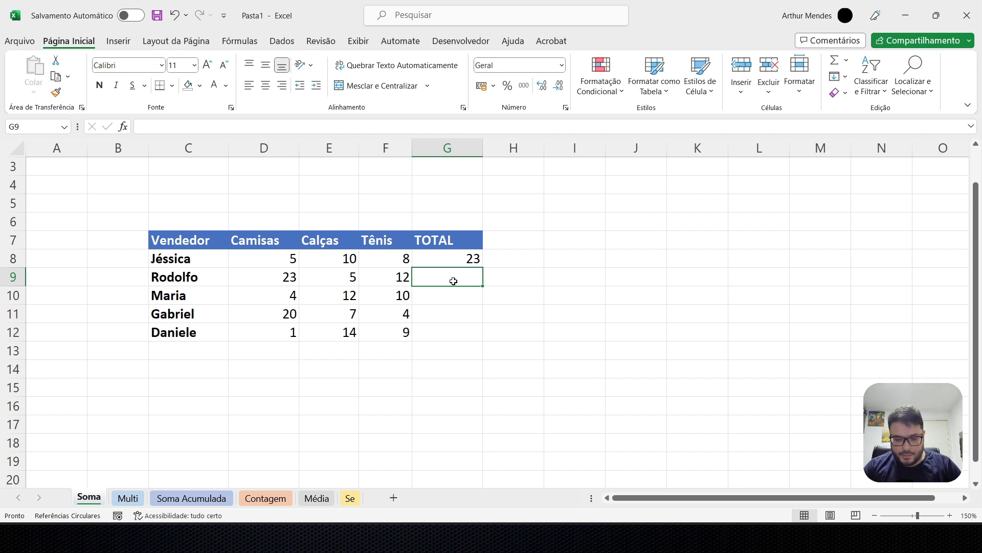
Step: Enter a SOMA formula over the range D9:F9 in cell G9 and review it
type("=")
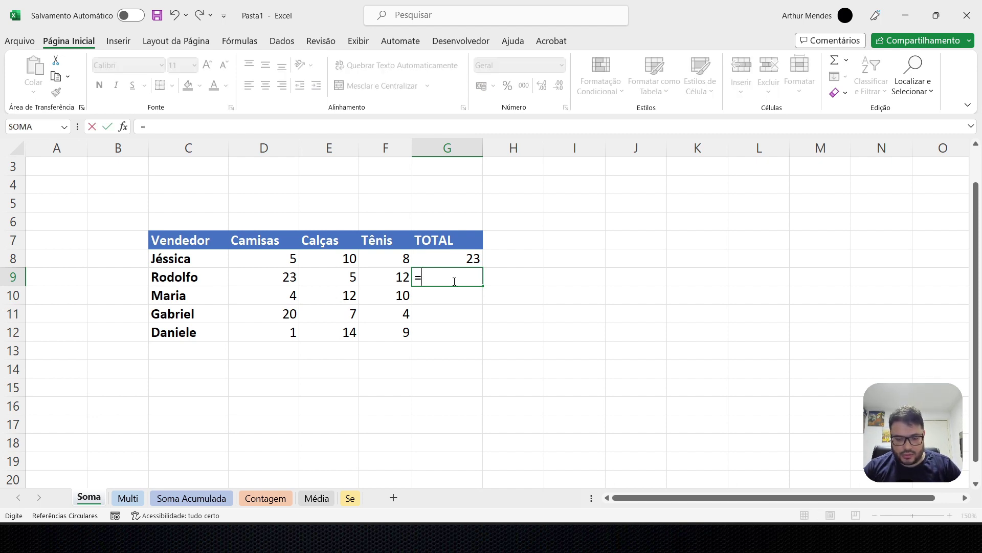
type("SO")
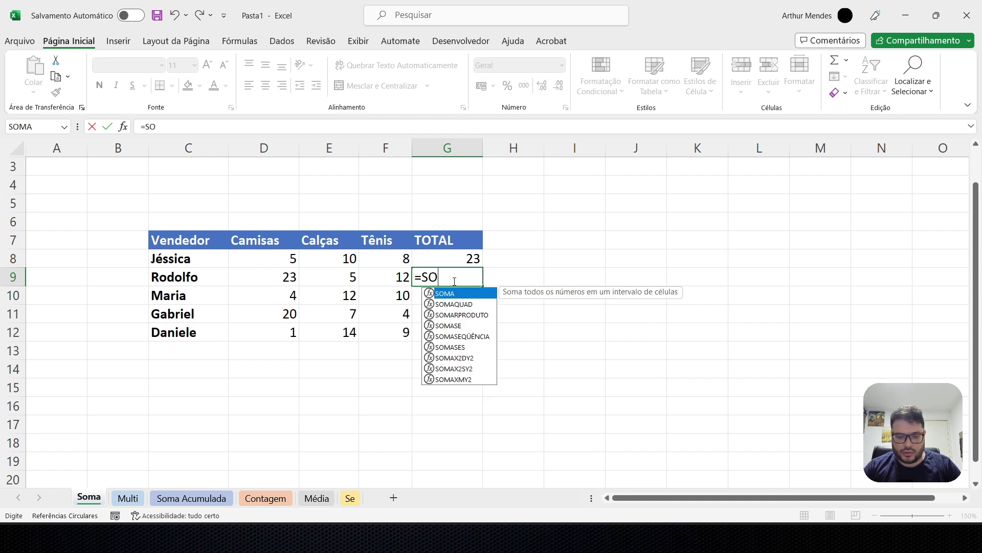
key("Tab")
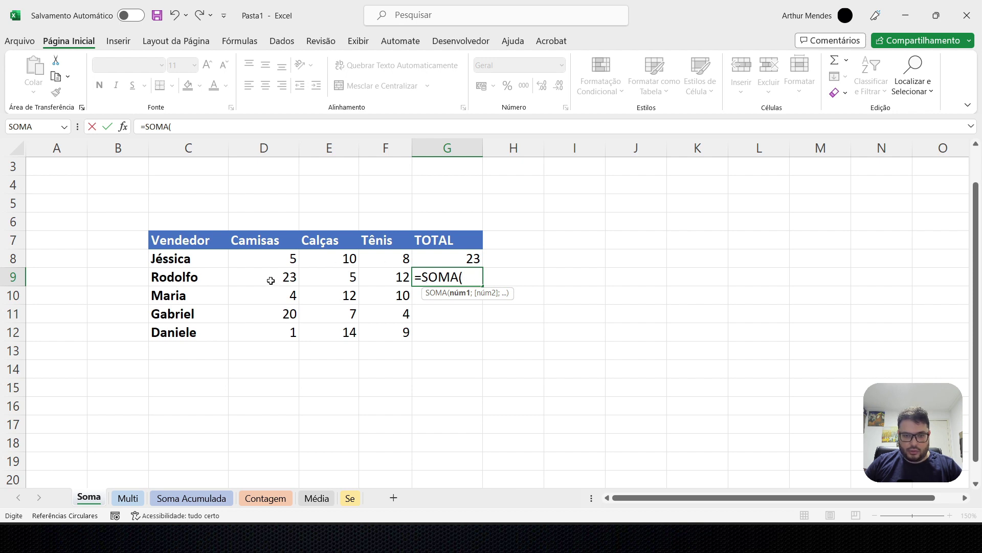
left_click_drag(269, 281, 374, 278)
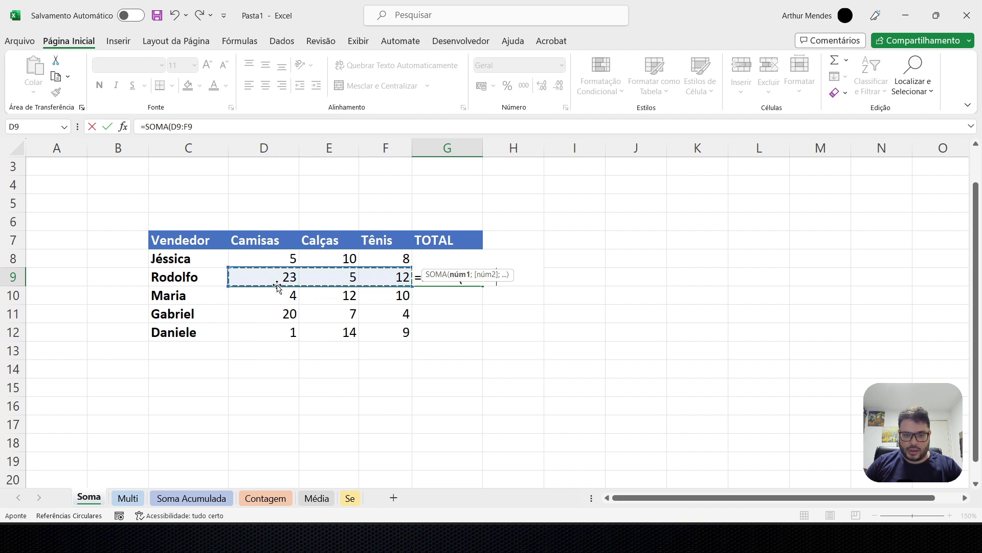
left_click(479, 284)
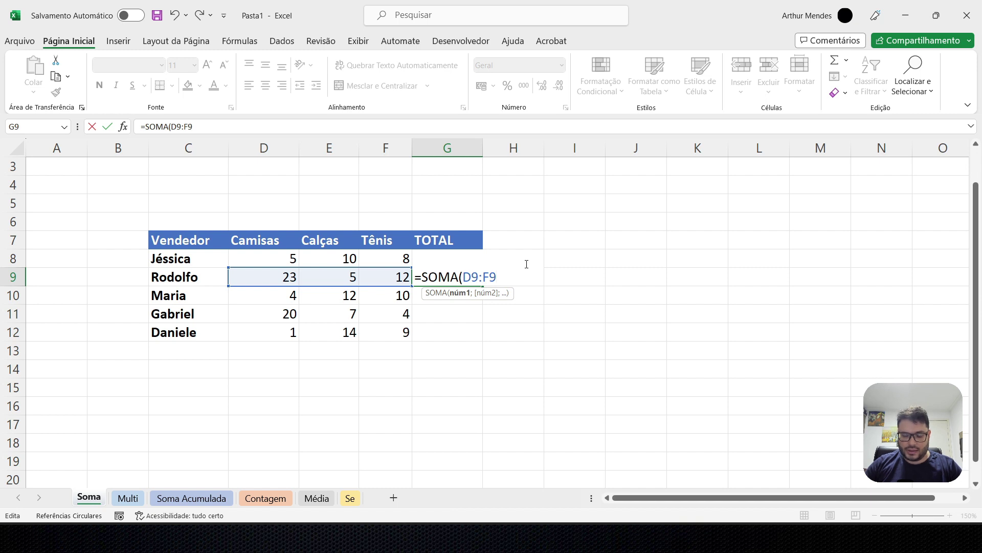
key("Return")
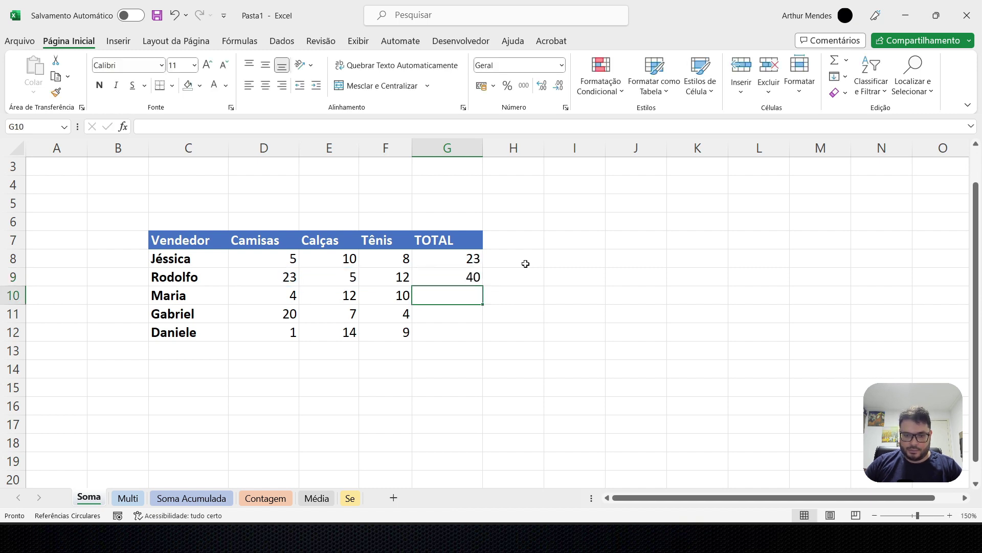
left_click(470, 277)
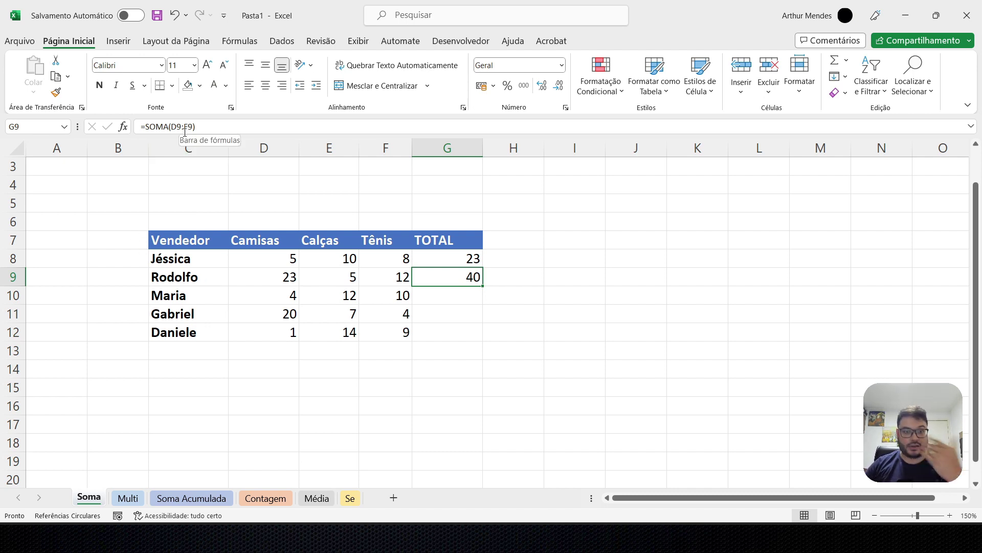
Step: Enter the formula =SOMA(D10;E10;F10) in cell G10, listing the three cells of the row separately
left_click(457, 300)
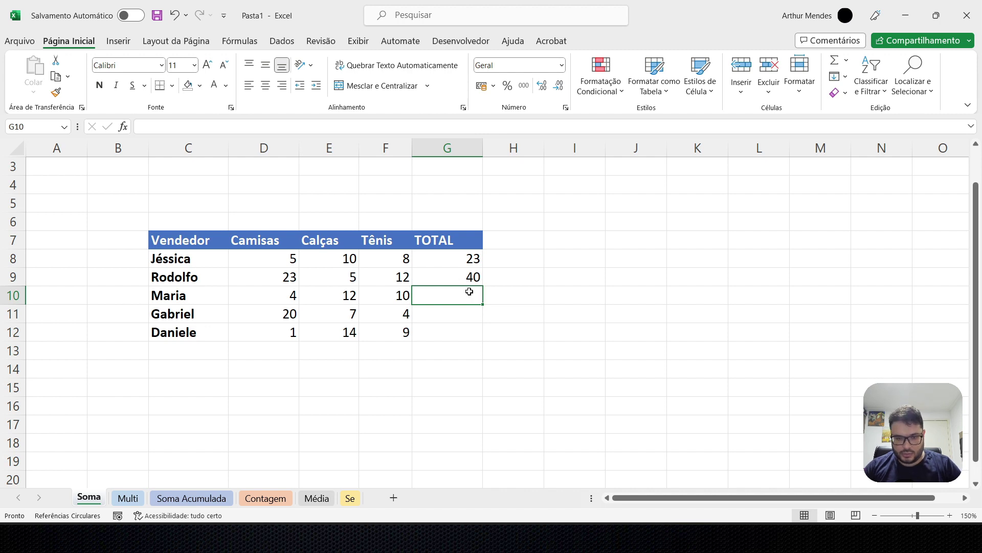
type("=SO")
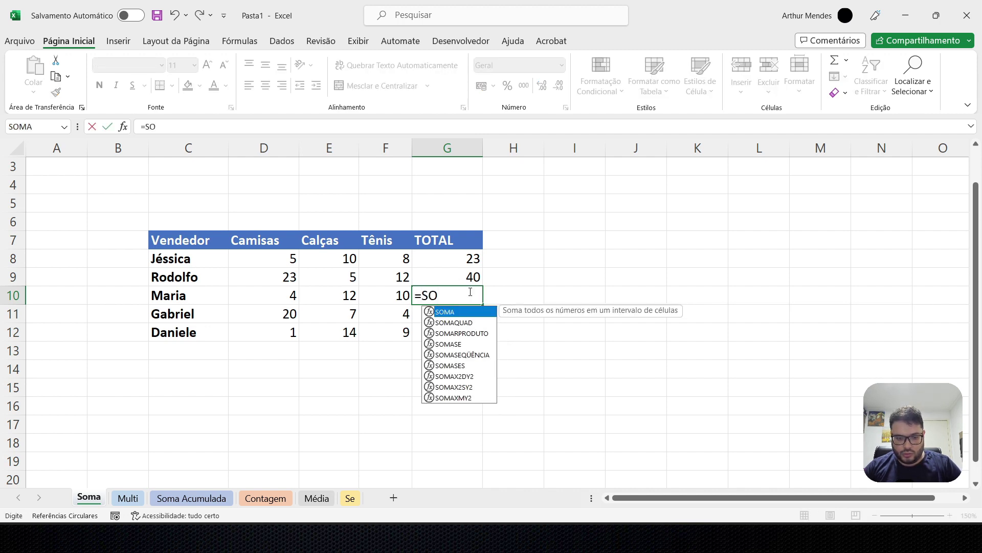
key("Tab")
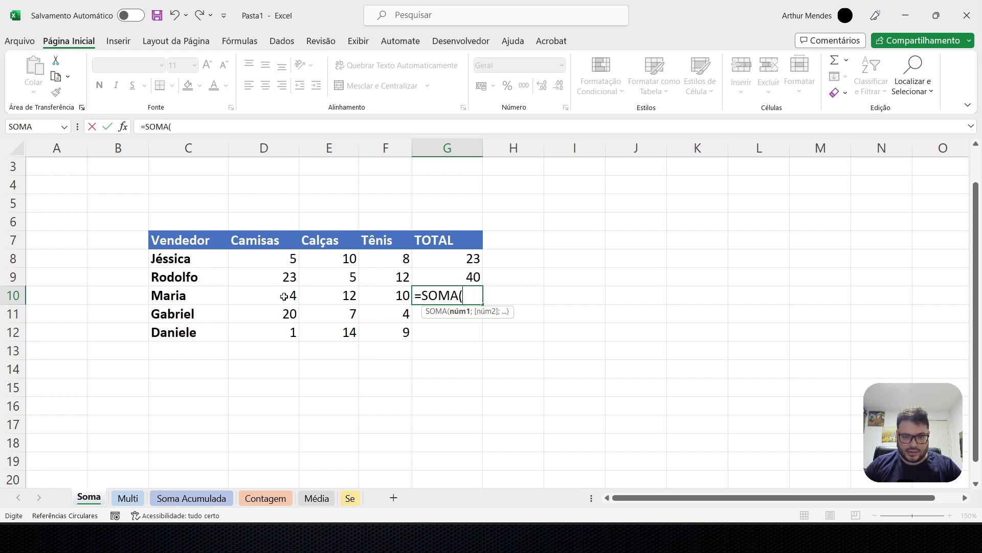
type("D10")
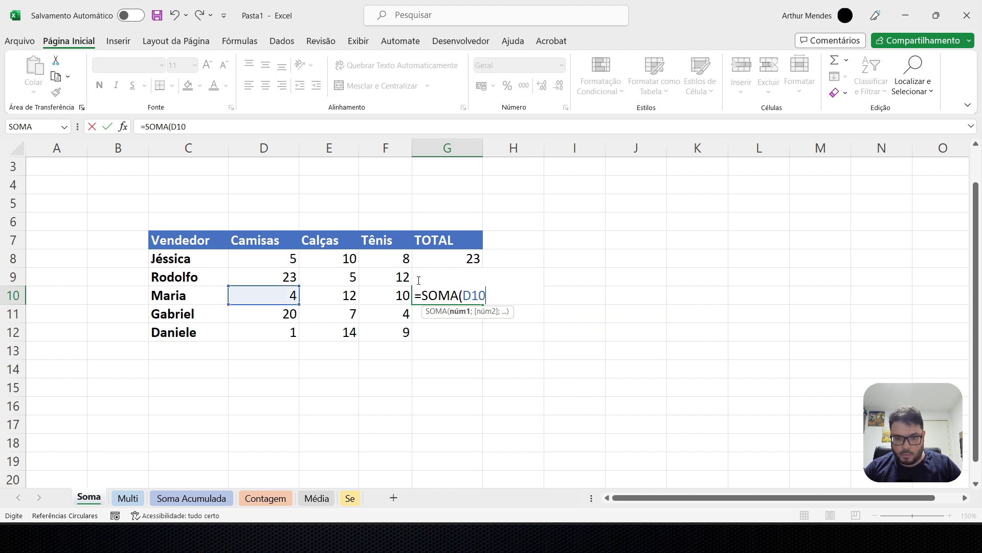
type(";")
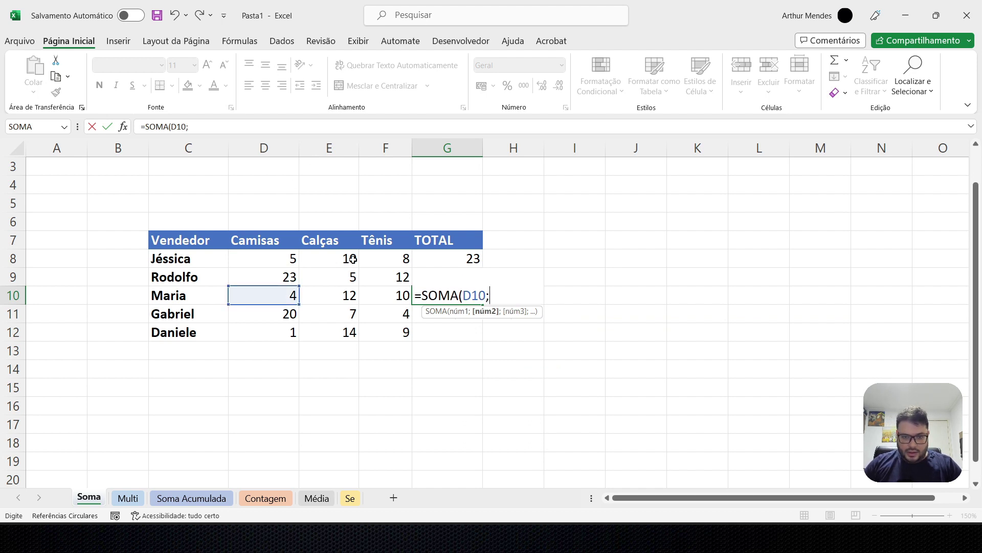
type("E1")
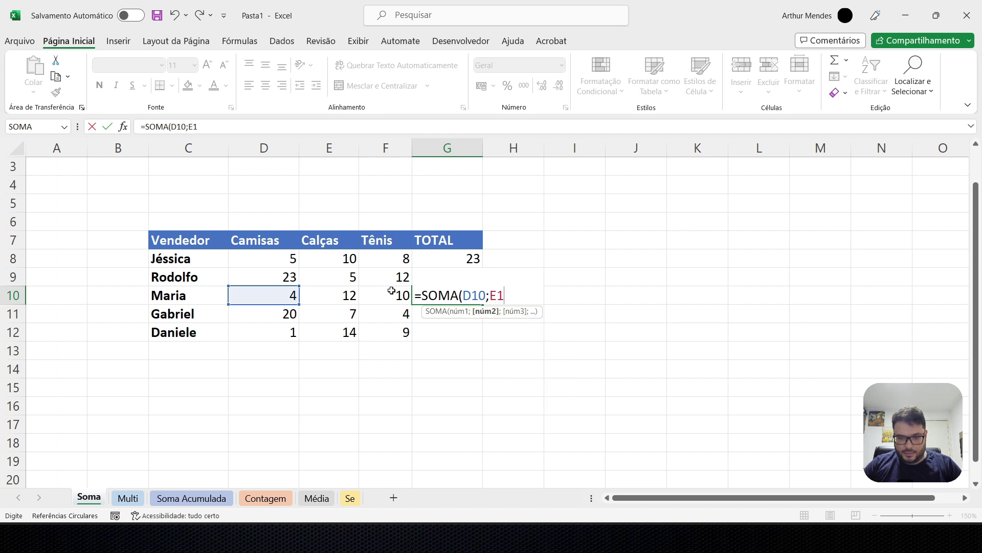
type("0;")
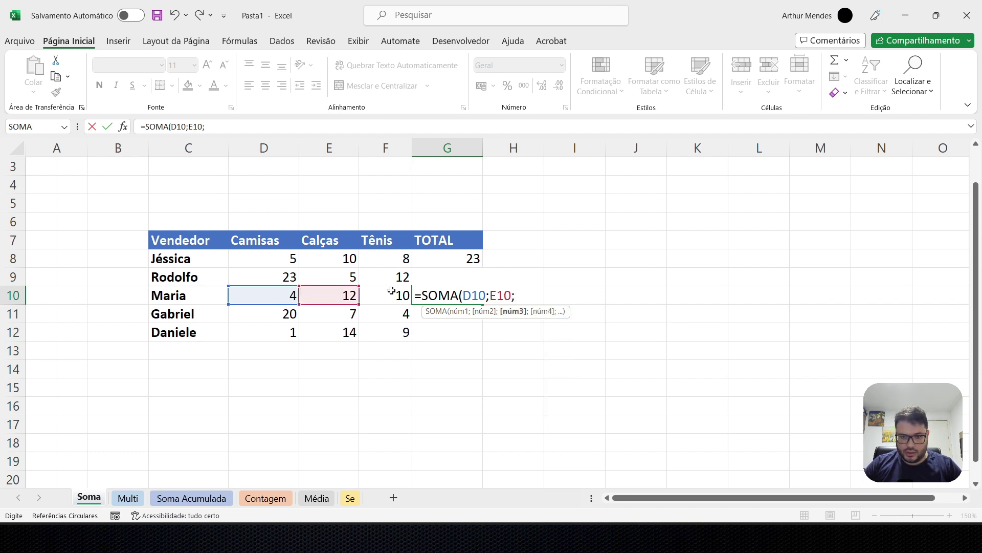
type("F")
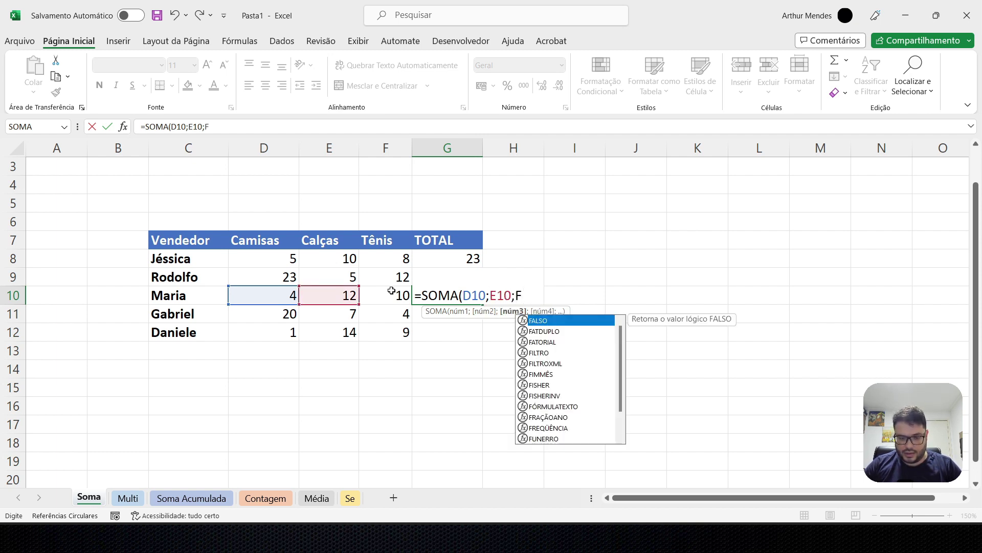
type("10")
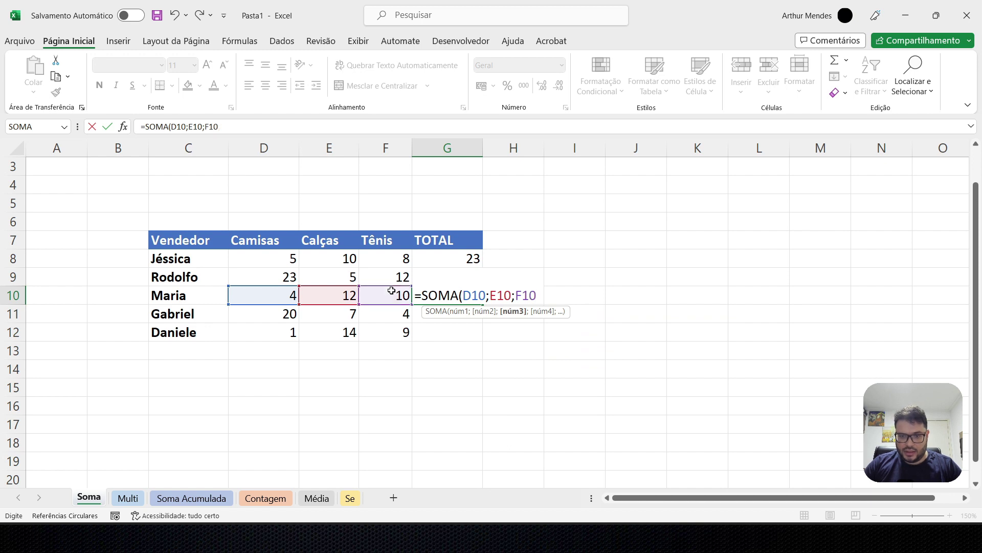
type(")")
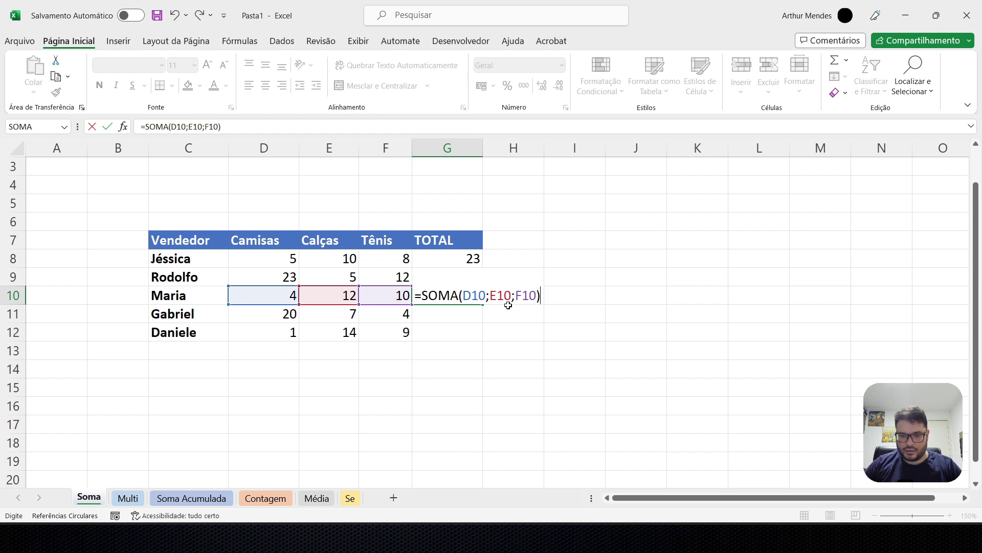
key("Return")
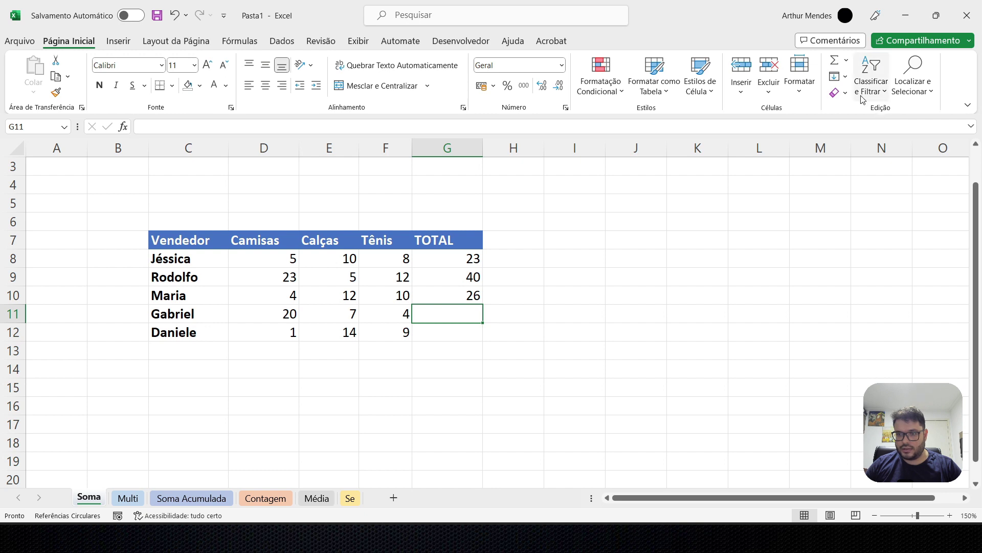
Step: Total row 11 in cell G11 with AutoSum, replacing its suggested range with D11:F11
left_click(835, 63)
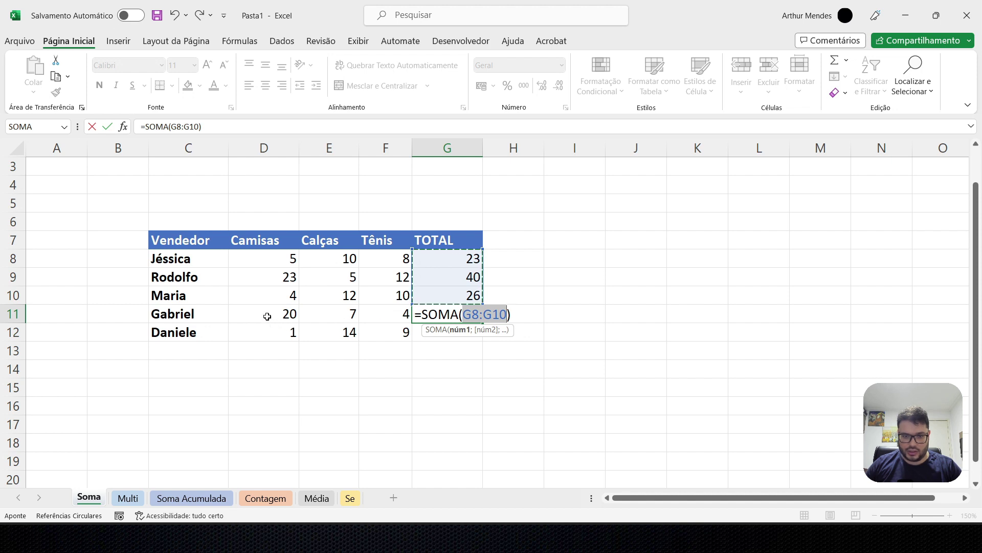
left_click_drag(267, 316, 379, 309)
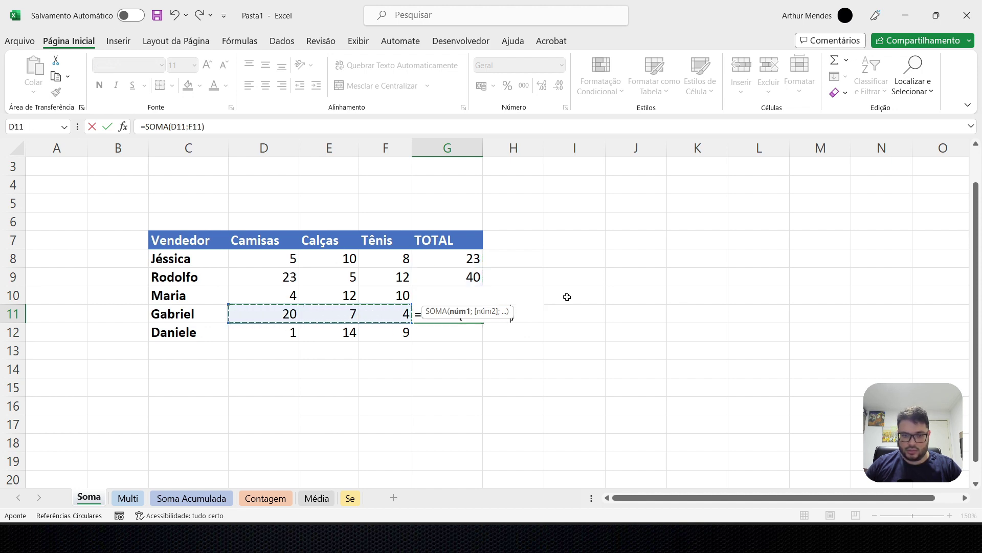
key("Return")
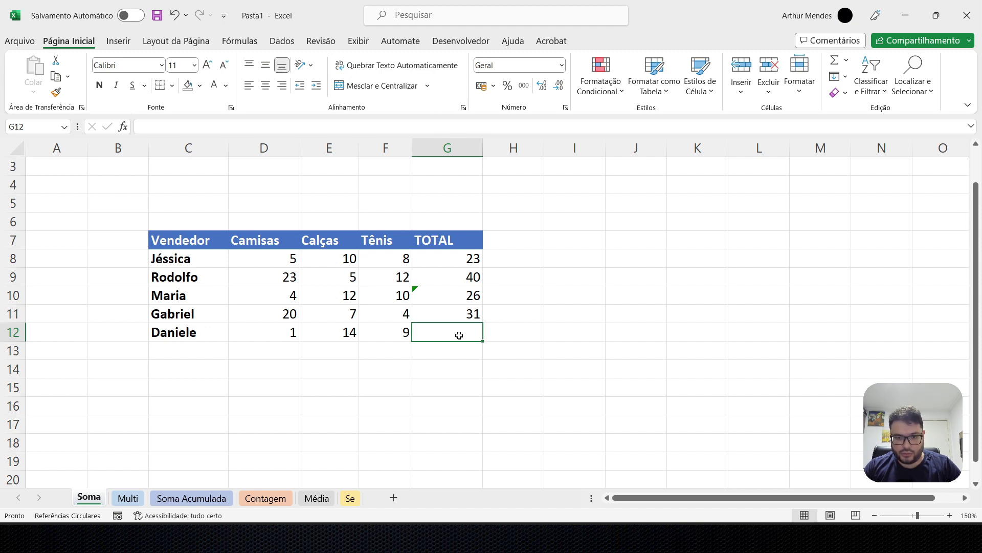
Step: Enter the formula =SOMA(D12:F12) in cell G12 to total the last seller's items
type("=so")
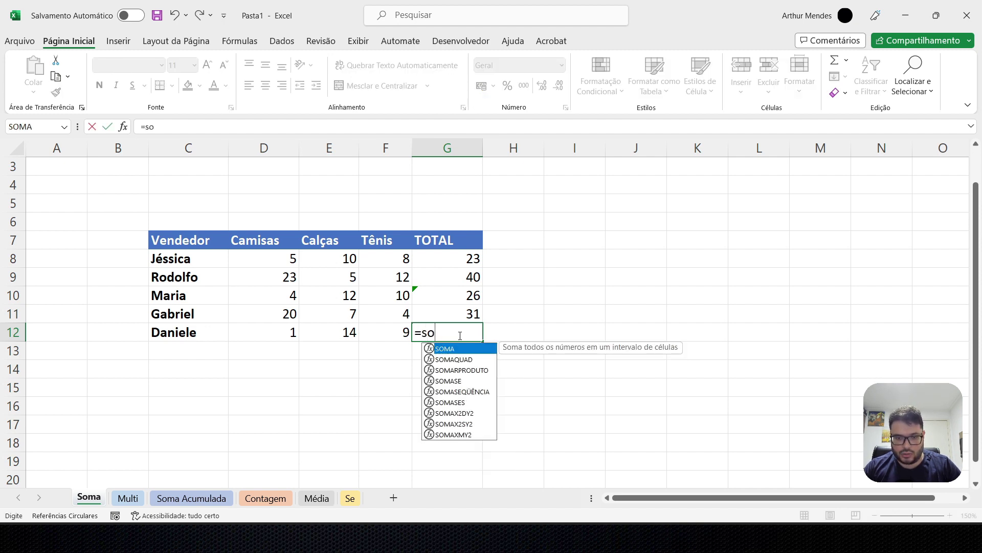
key("Tab")
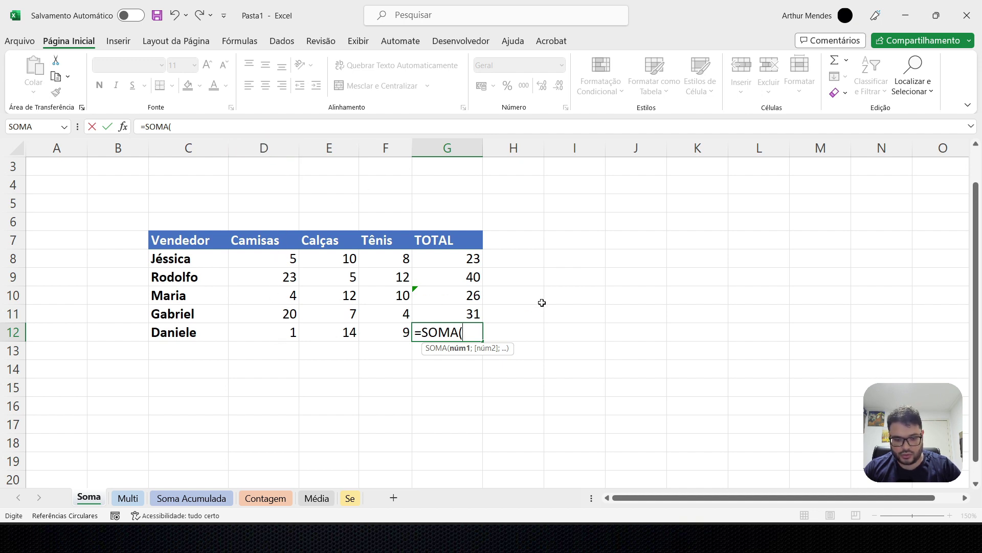
type("d12")
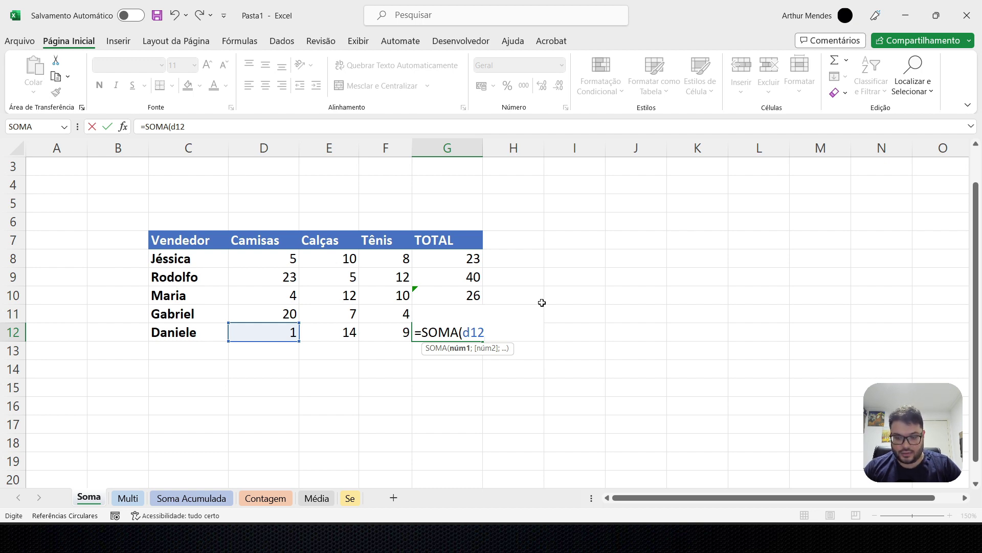
type(":")
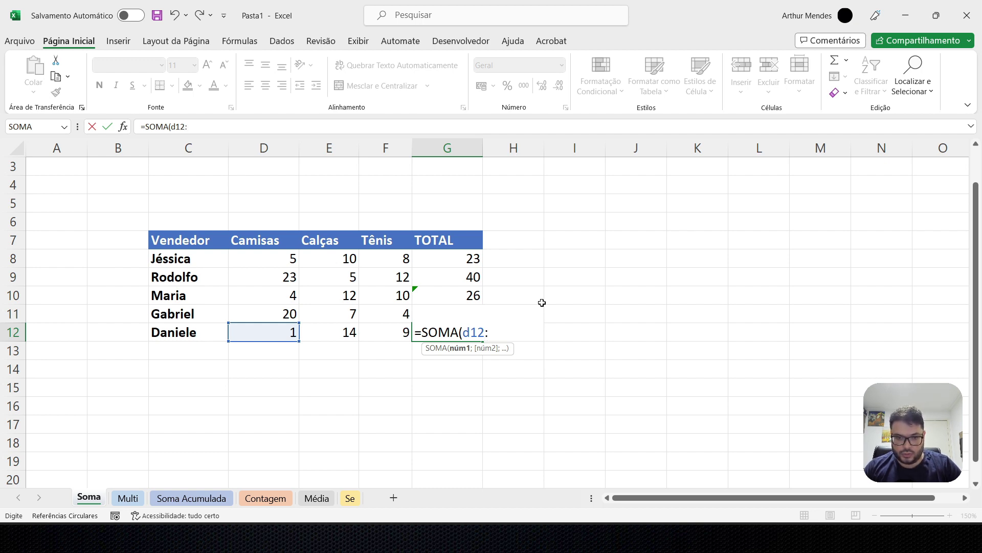
type("f12")
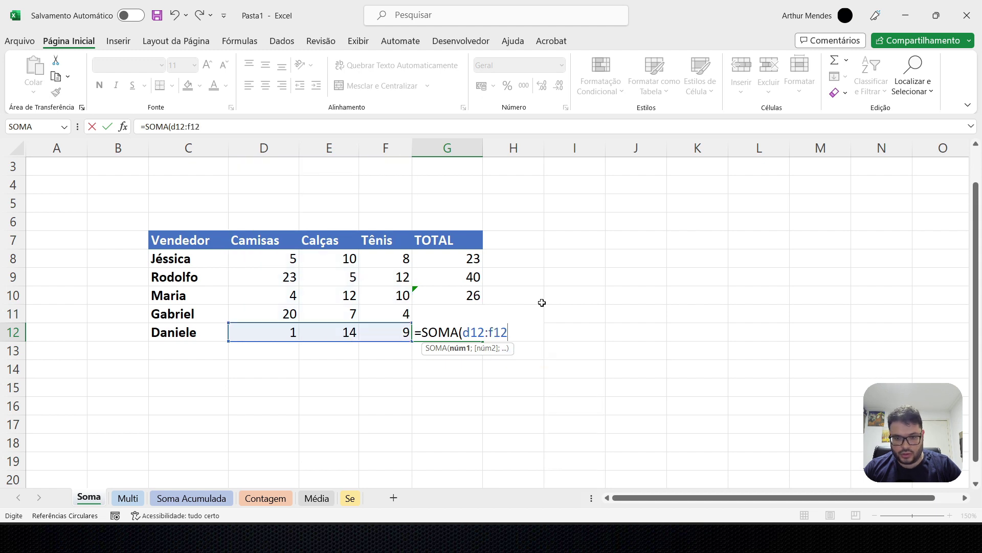
type(")")
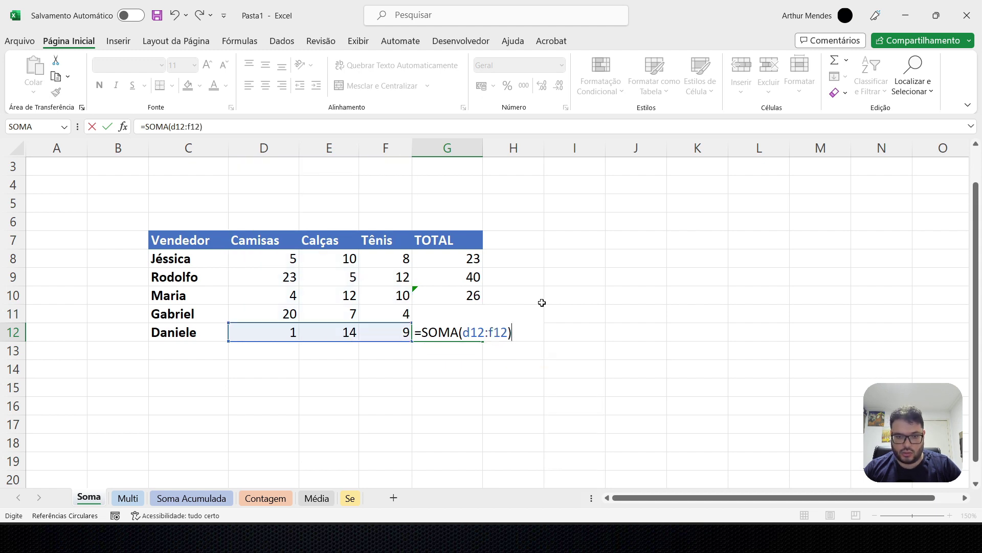
key("Return")
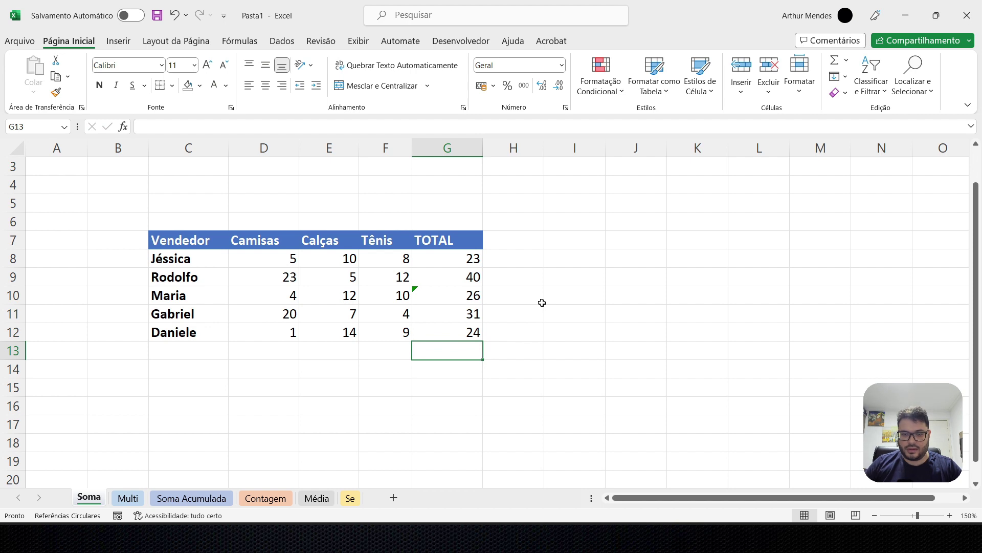
Step: Edit the formula in G12 to list its cells individually, as =SOMA(D12;E12;F12)
left_click(475, 333)
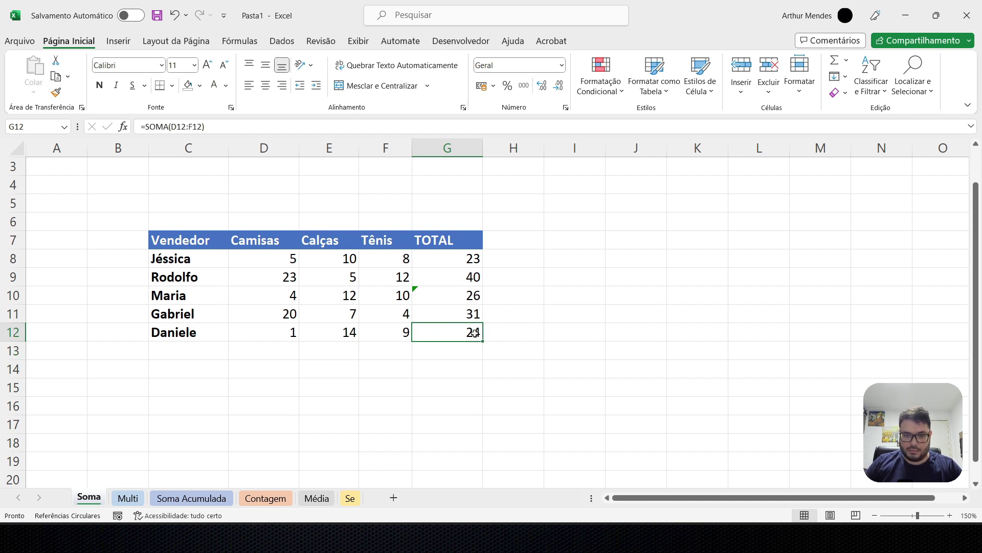
double_click(475, 333)
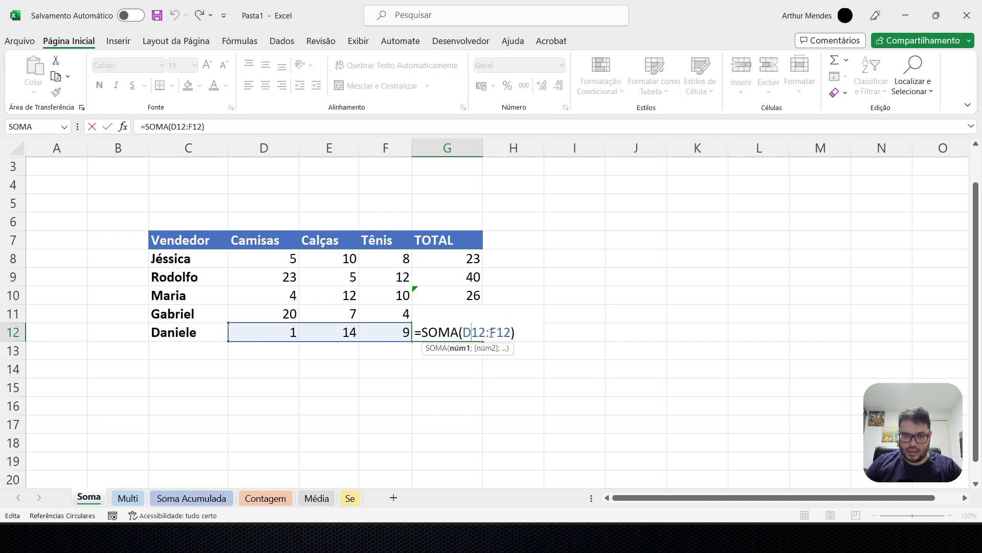
left_click(490, 333)
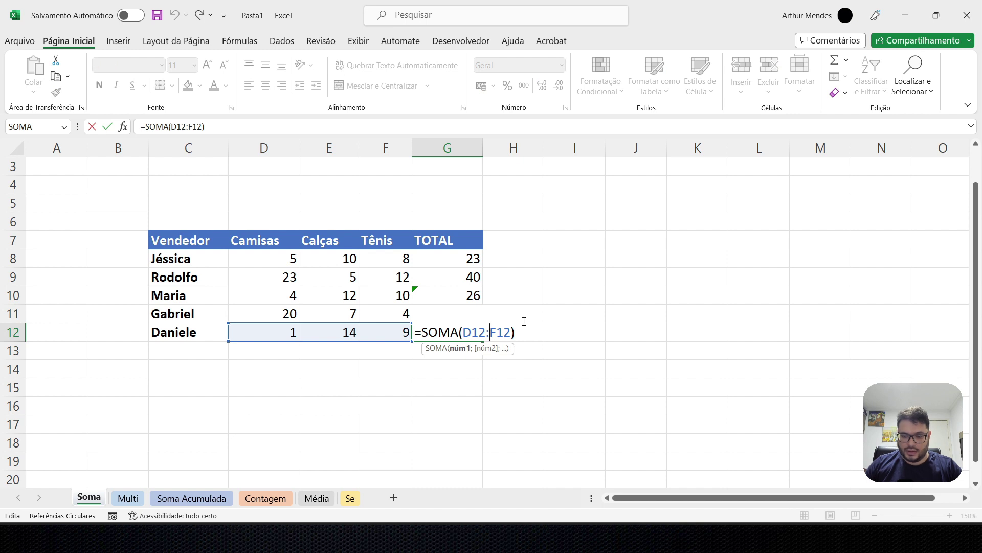
key("BackSpace")
type(";")
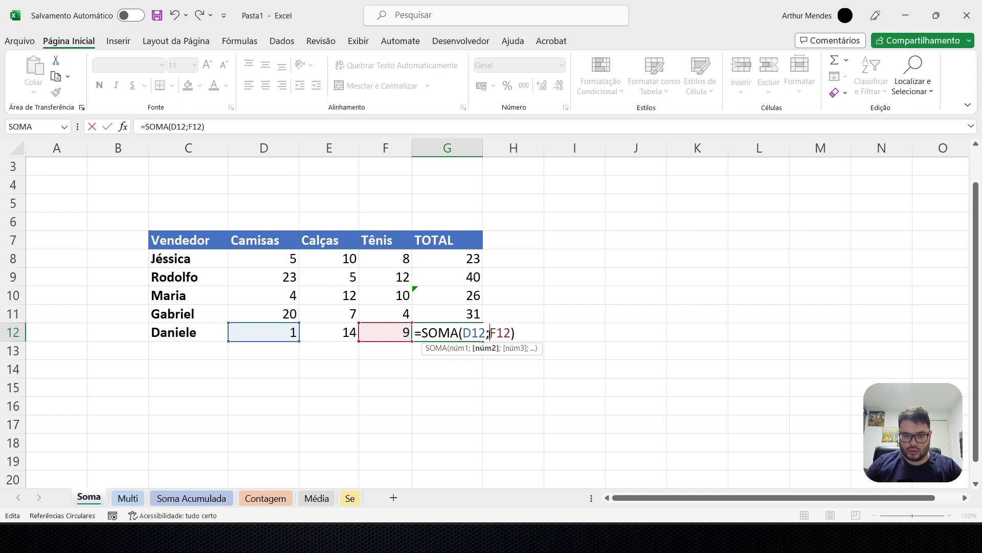
key("BackSpace")
type(":")
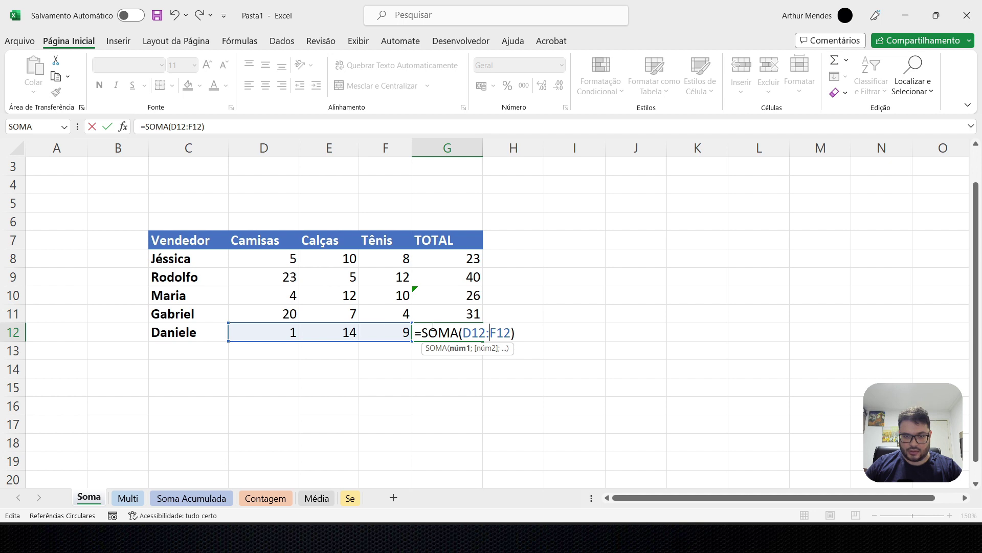
key("BackSpace")
type(";")
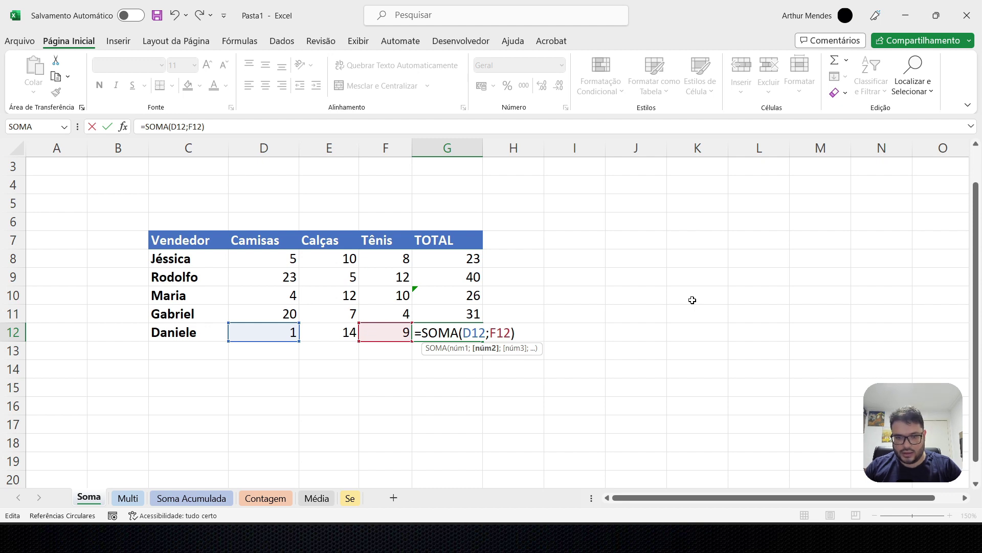
type("E1")
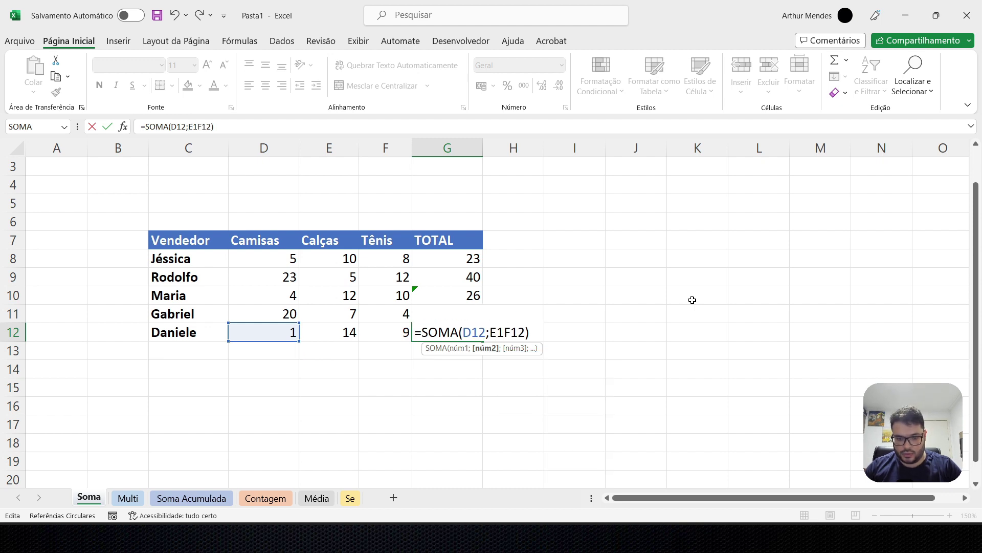
type("2;")
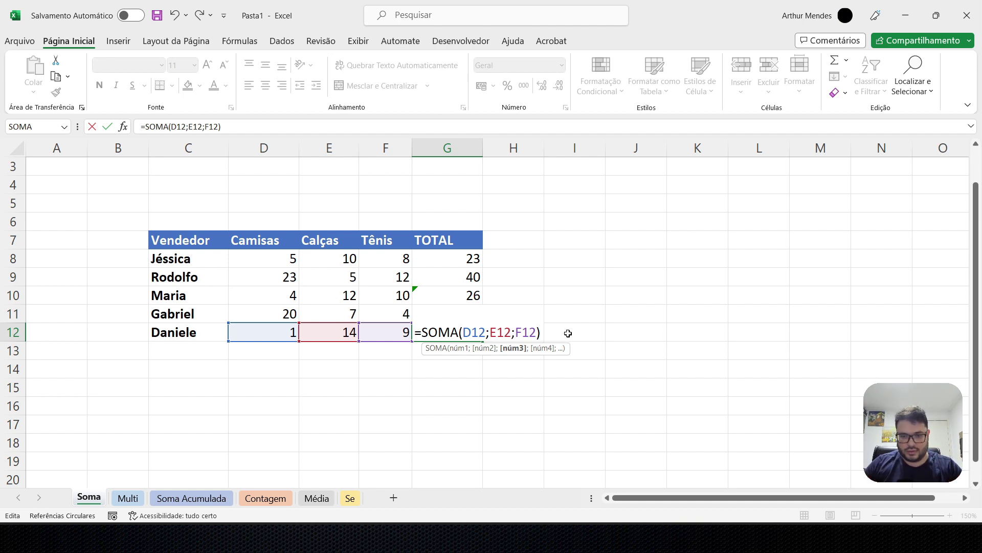
key("Return")
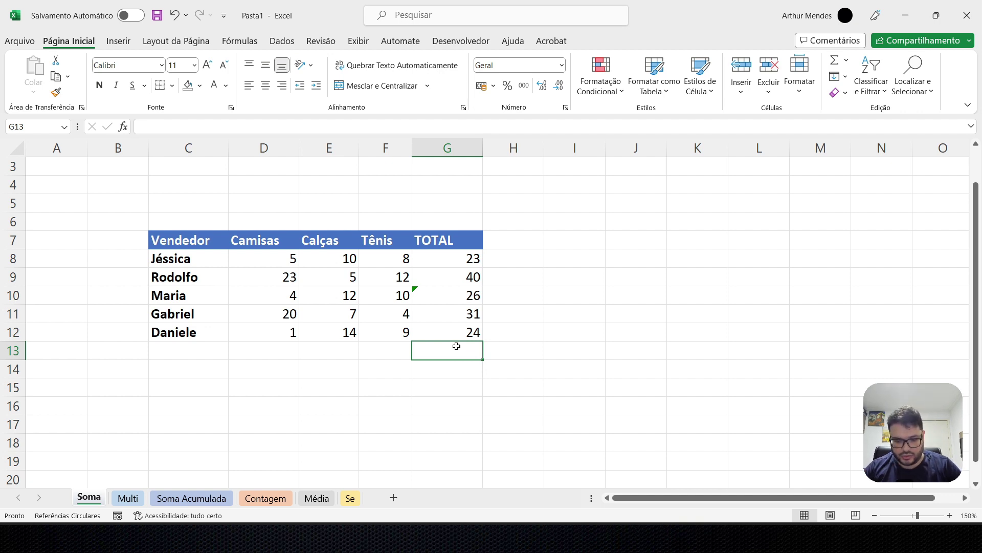
Step: Enter the formula =SOMA(D9:D11;E9;F11;F8) in cell G13, combining a range with separate cells
type("=som")
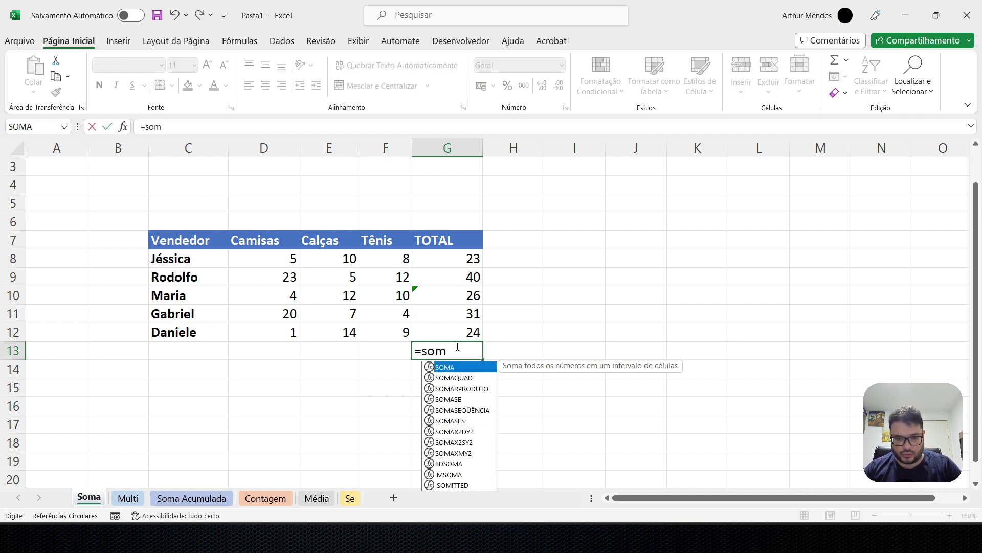
key("Tab")
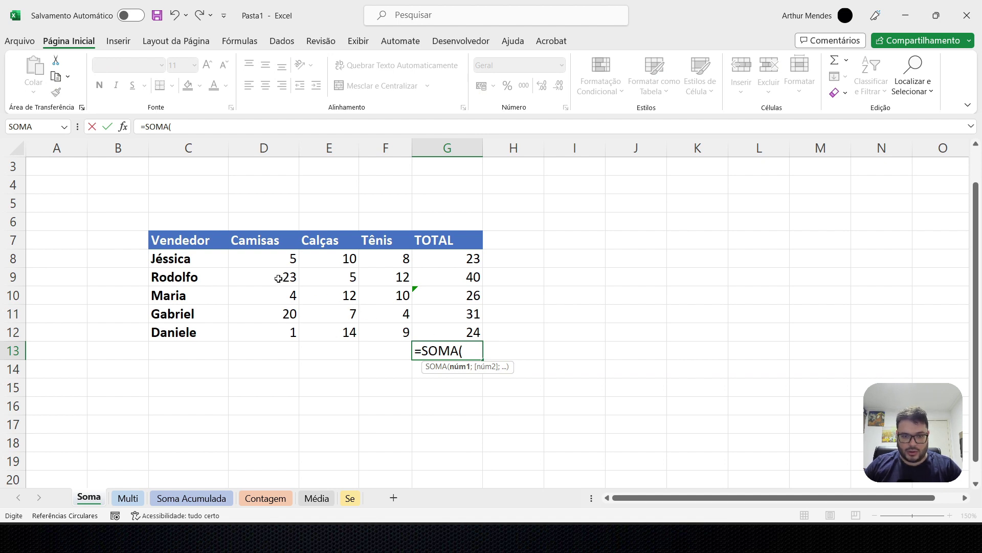
left_click_drag(279, 278, 285, 312)
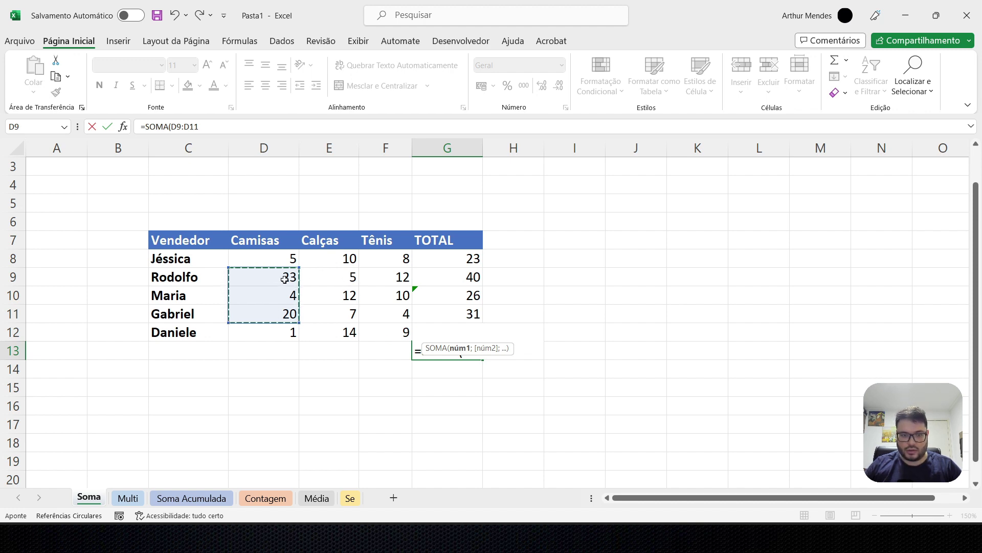
left_click(338, 278, "ctrl")
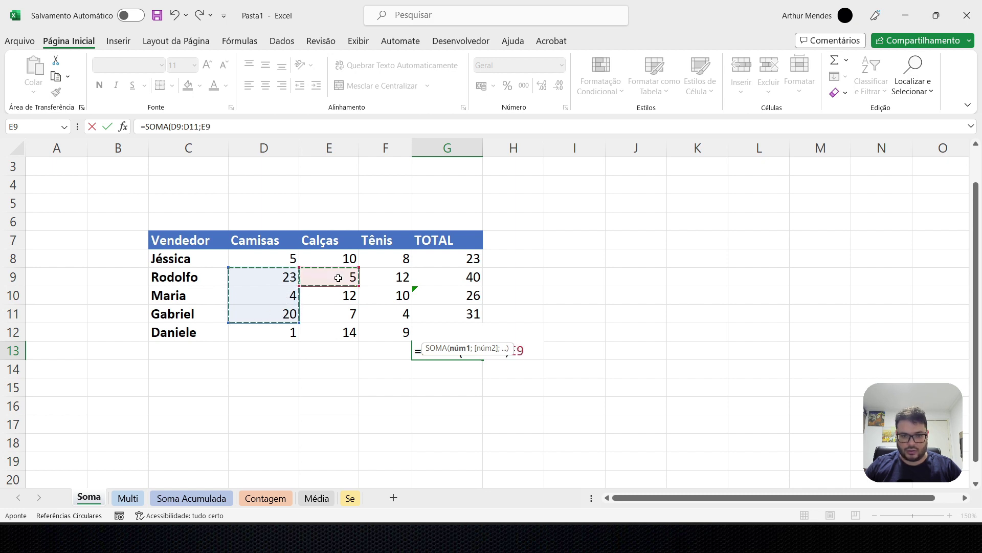
left_click(396, 318, "ctrl")
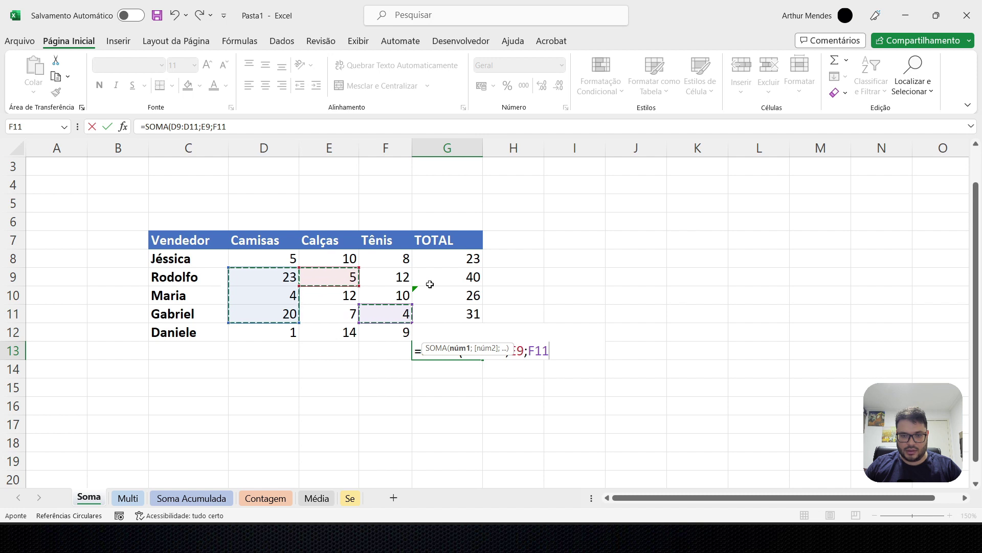
left_click(403, 260, "ctrl")
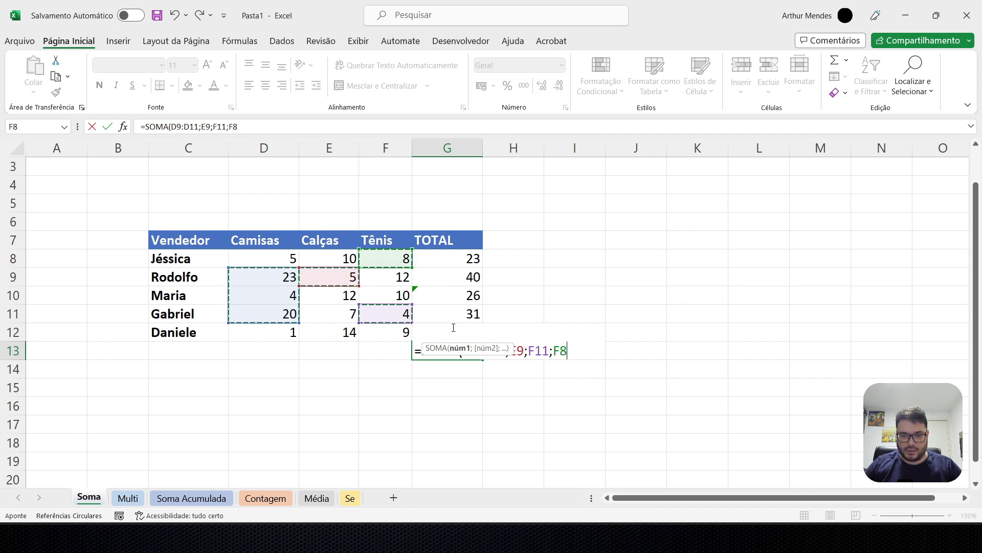
type(")")
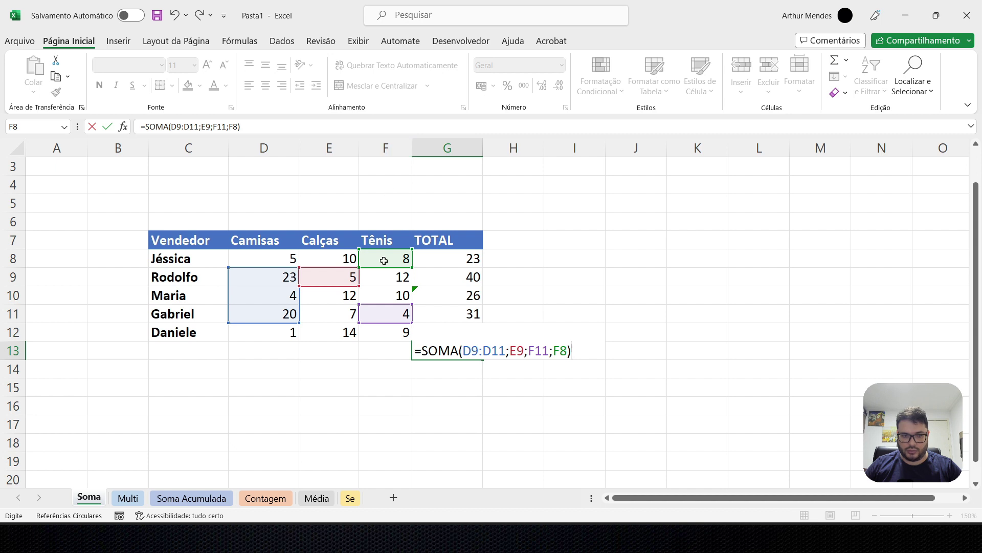
key("Return")
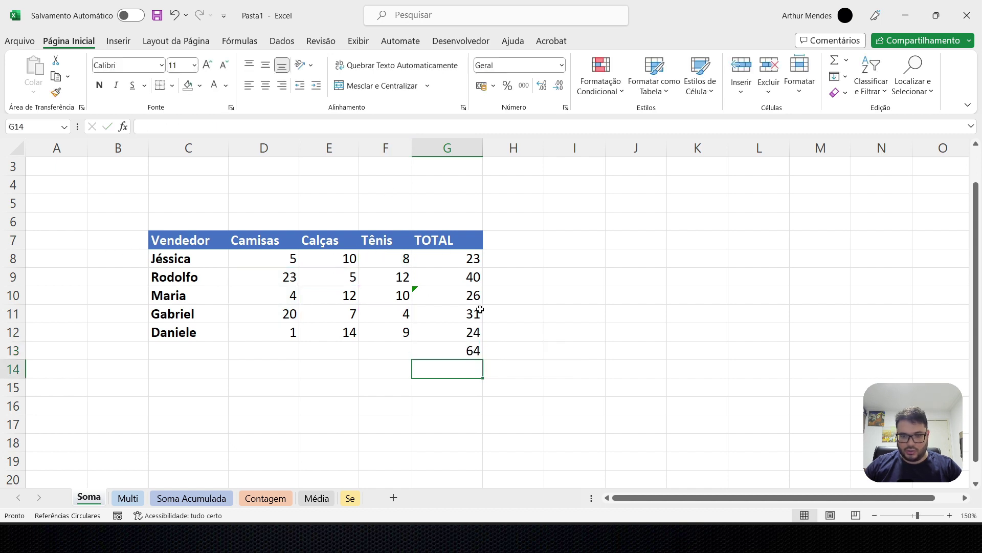
left_click(461, 354)
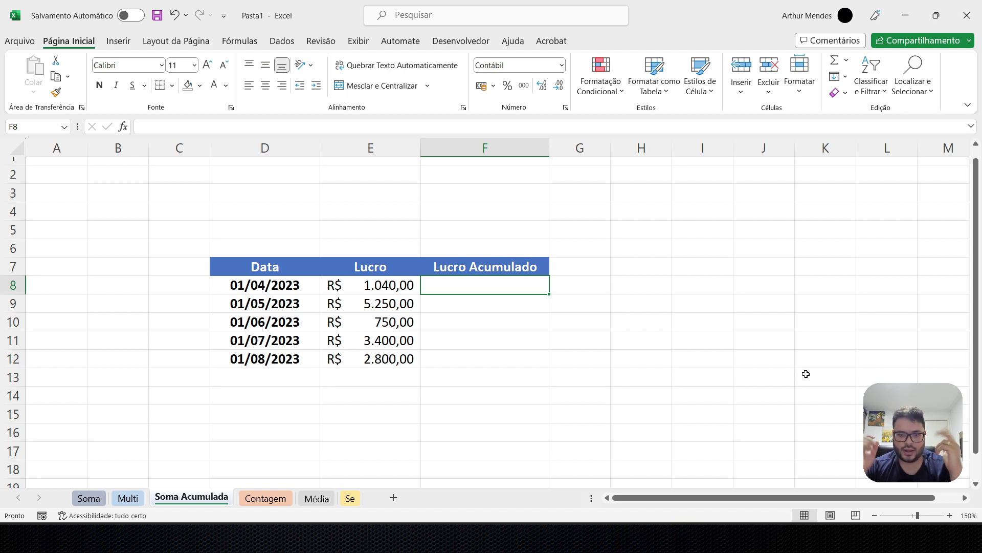
Step: Examine the dates and their profits in the Data and Lucro columns of the Soma Acumulada sheet
left_click_drag(975, 334, 975, 329)
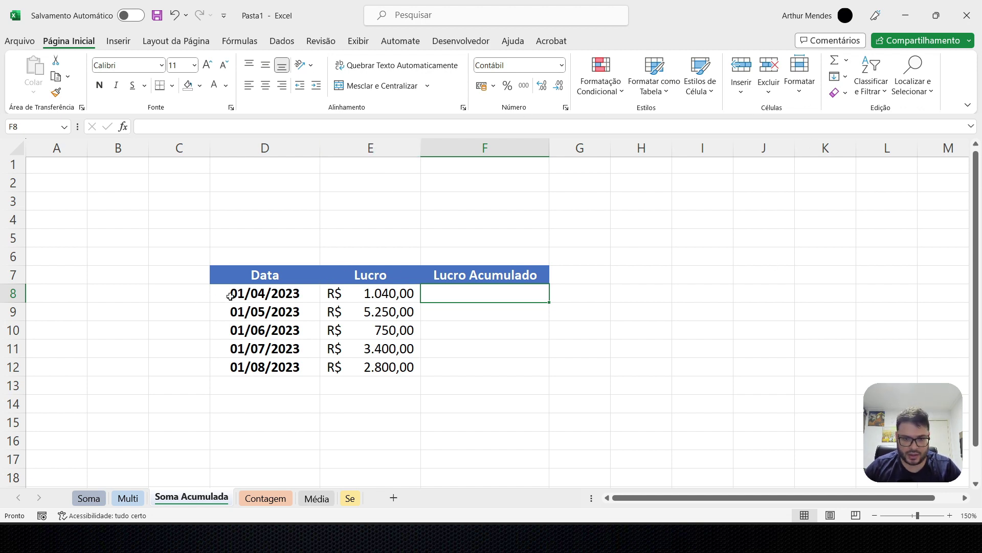
left_click(288, 299)
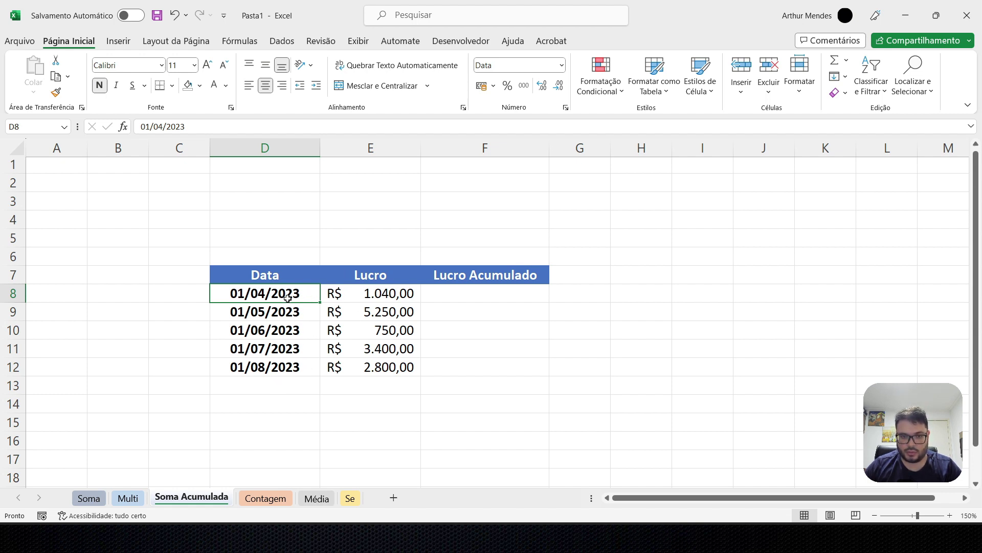
left_click(369, 292)
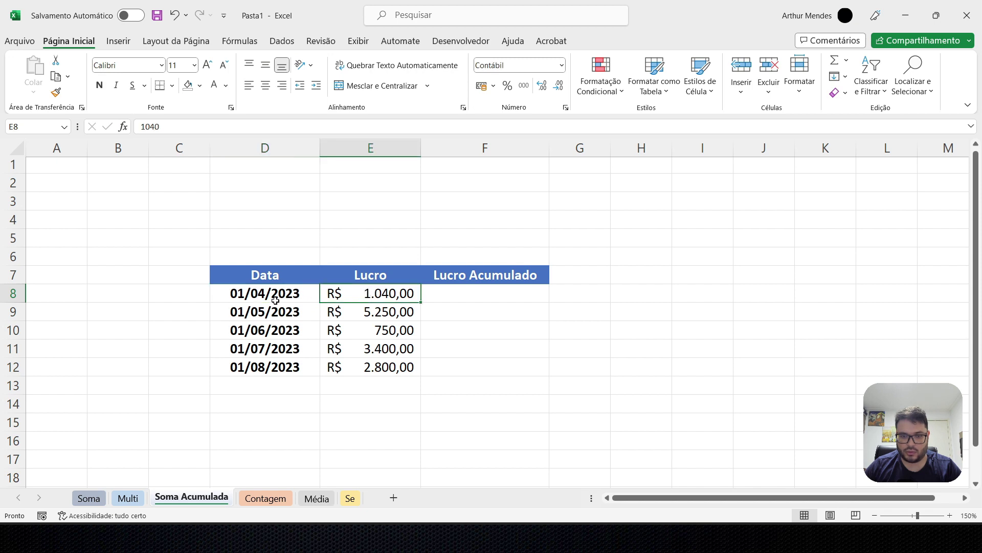
left_click(281, 316)
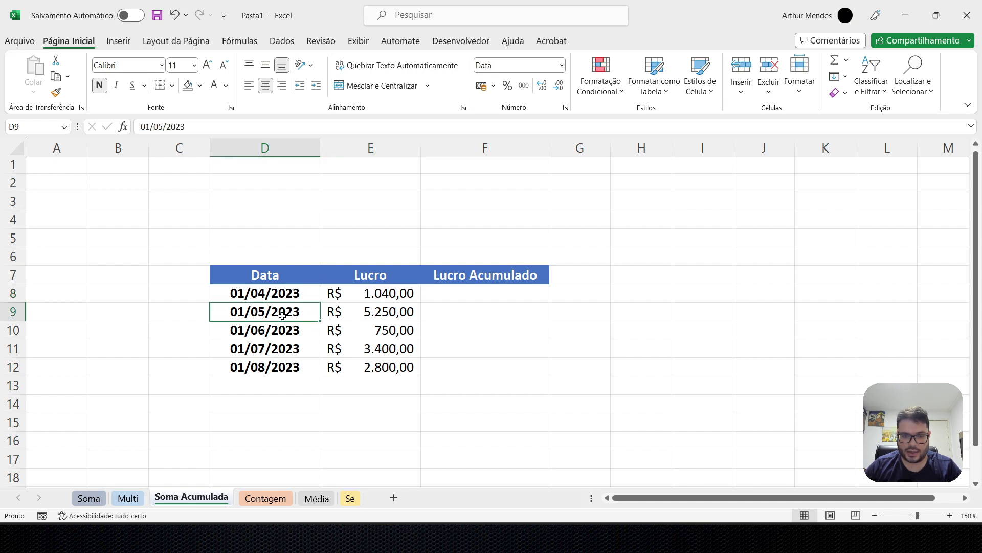
left_click(359, 316)
left_click(294, 333)
left_click(381, 331)
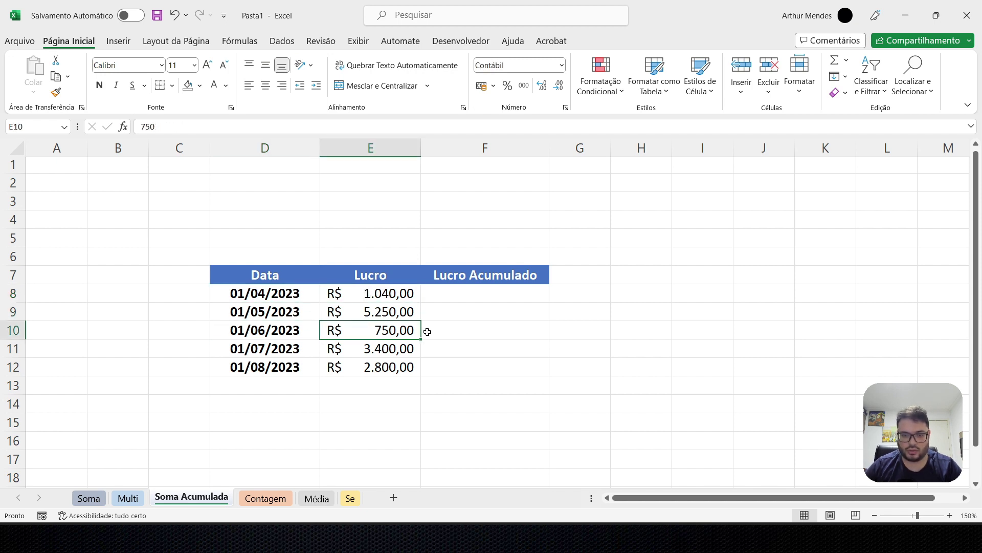
left_click(390, 348)
left_click(396, 366)
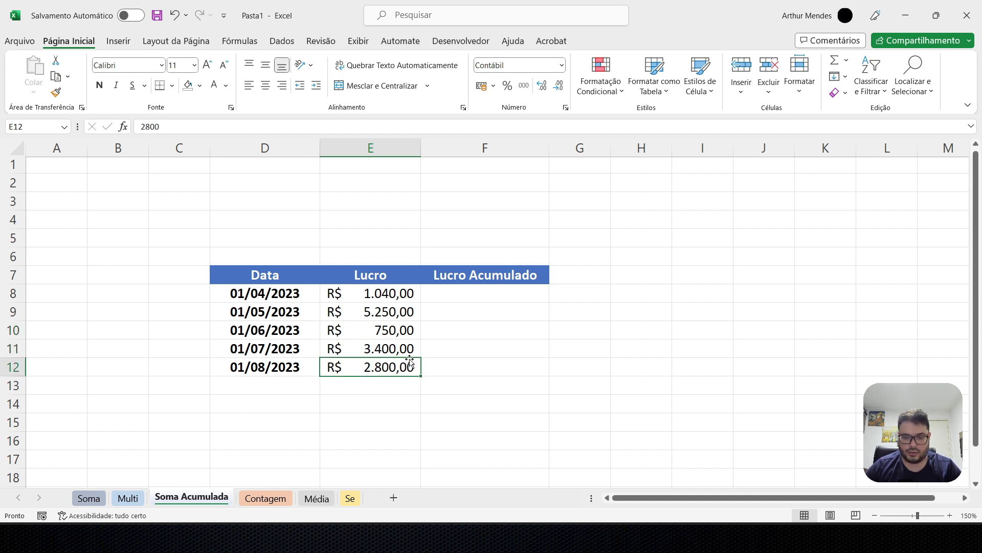
Step: Enter the formula =E8 in cell F8 to start the Lucro Acumulado column with the first profit
left_click(484, 294)
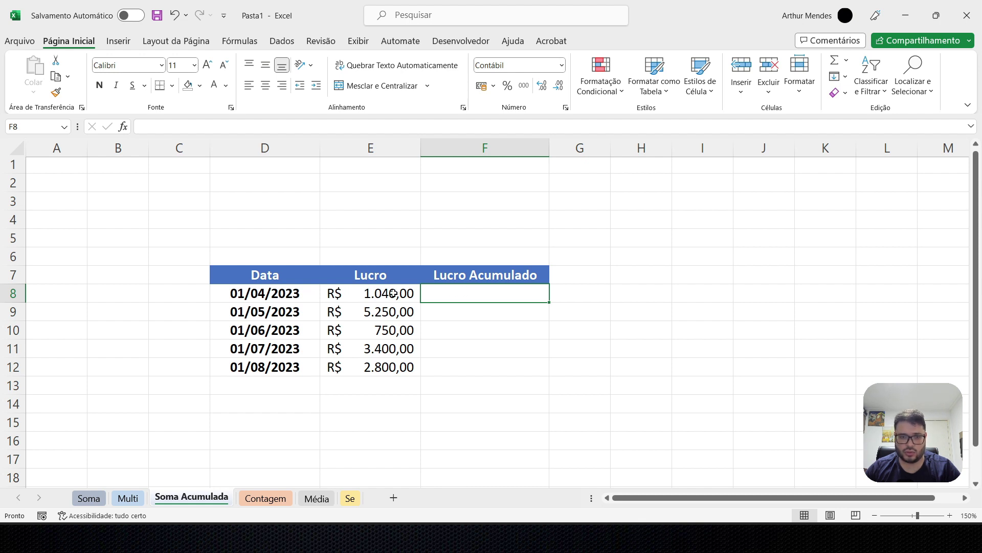
left_click(376, 295)
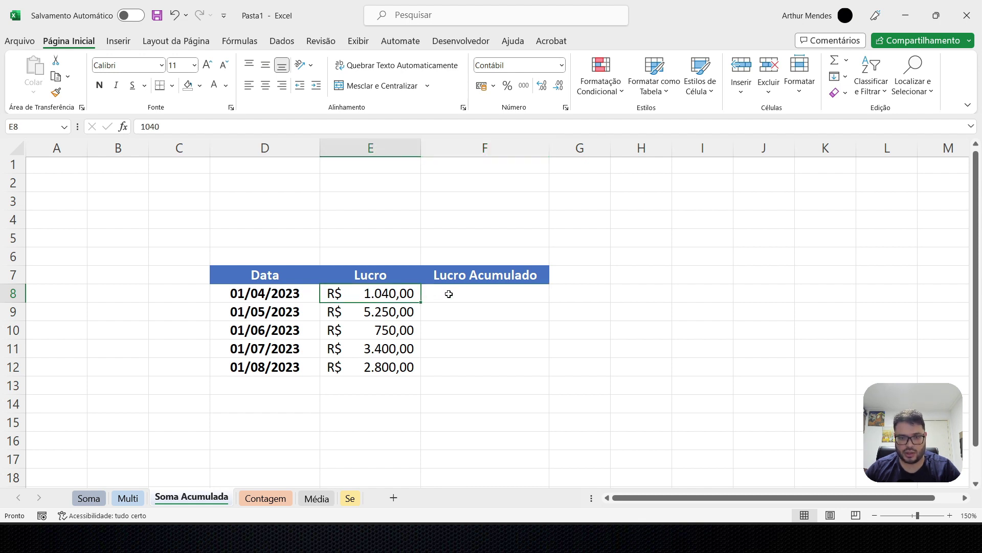
left_click(527, 289)
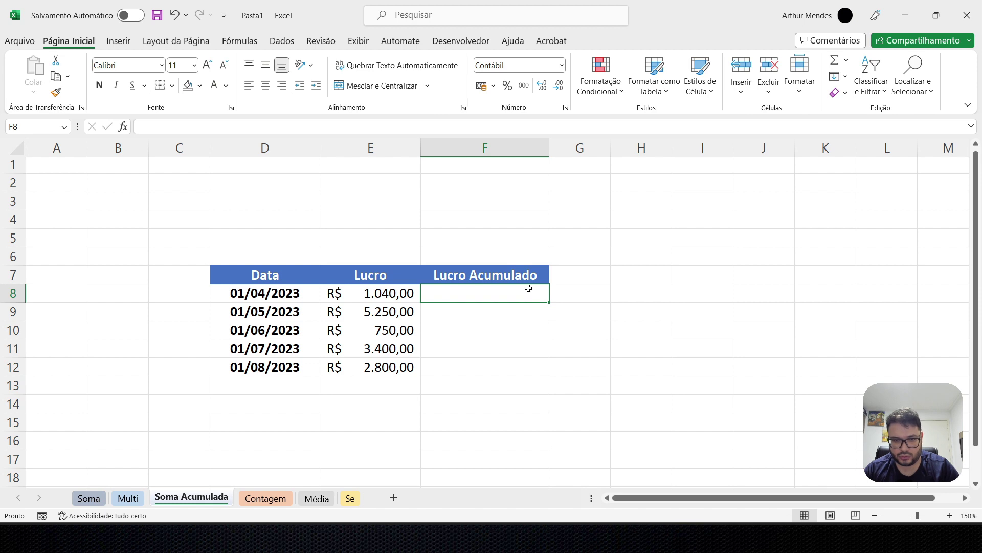
type("=")
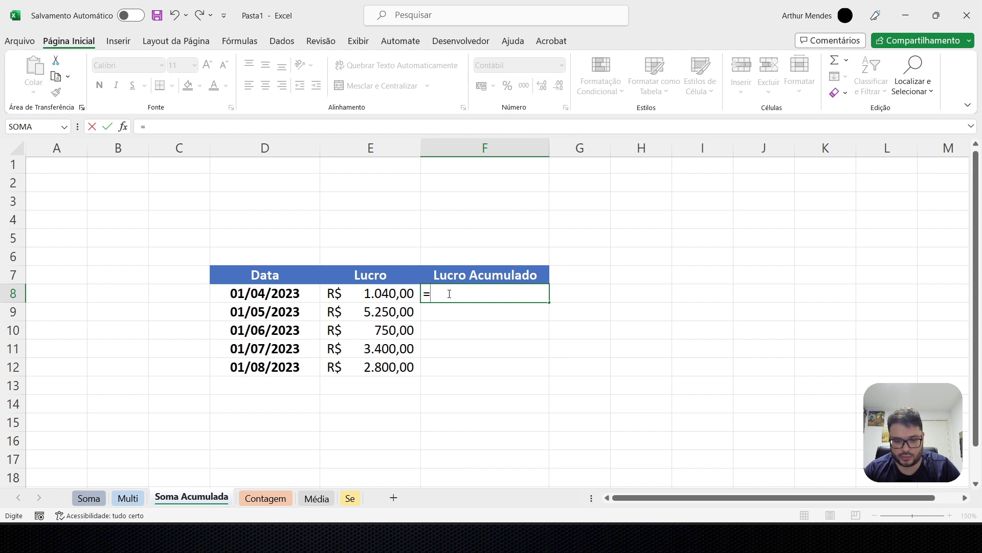
type("e8")
key("Return")
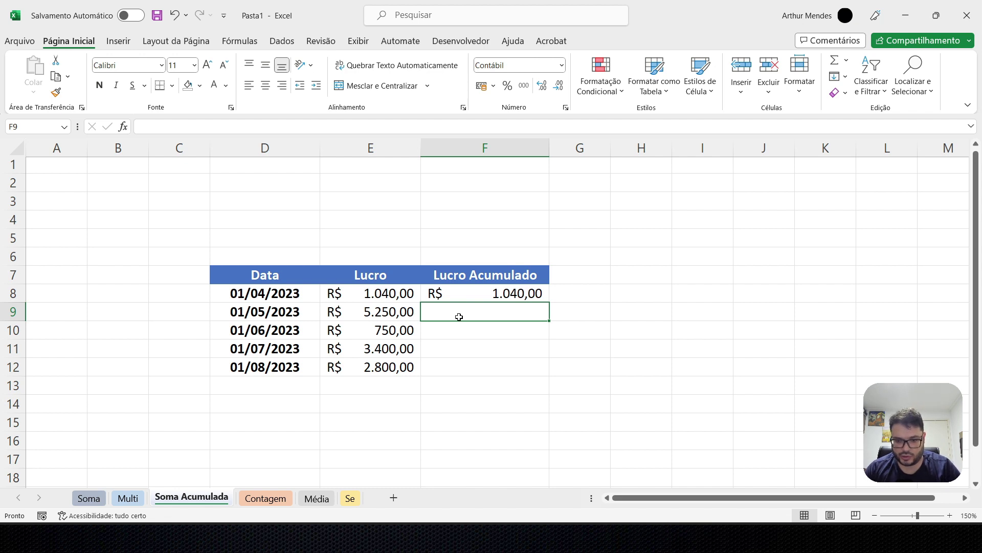
Step: Enter the formula =F8+E9 in cell F9 to add the second profit to the previous accumulated value
type("=")
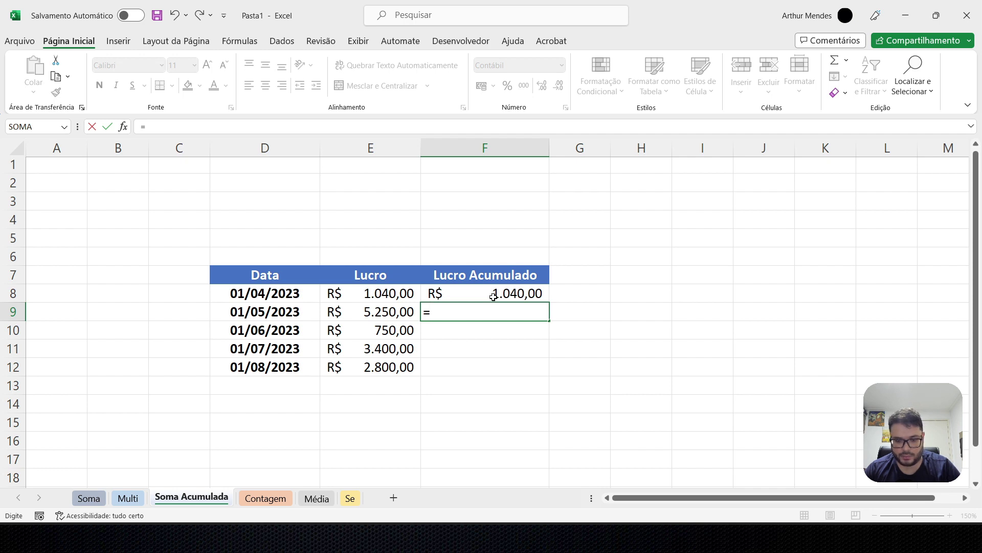
type("f8+")
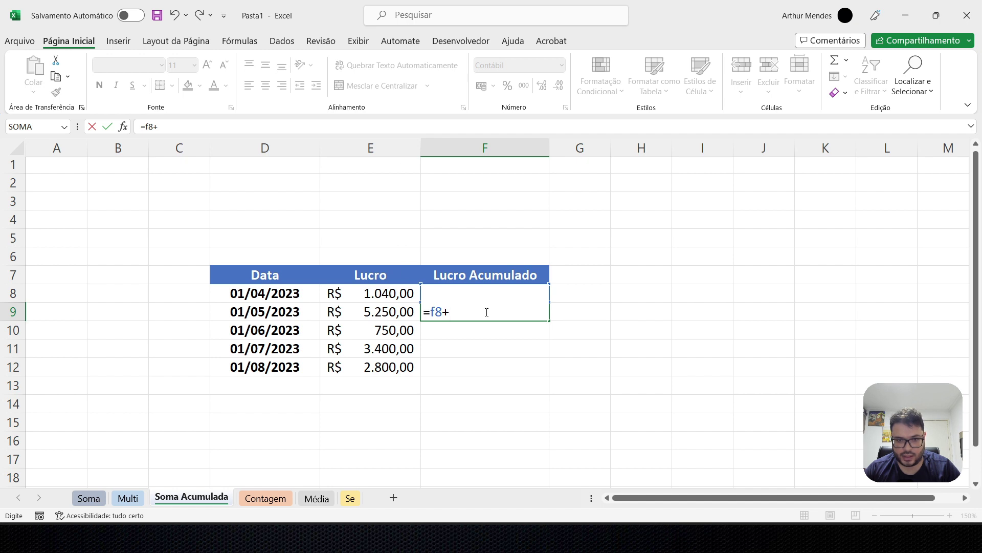
type("e9")
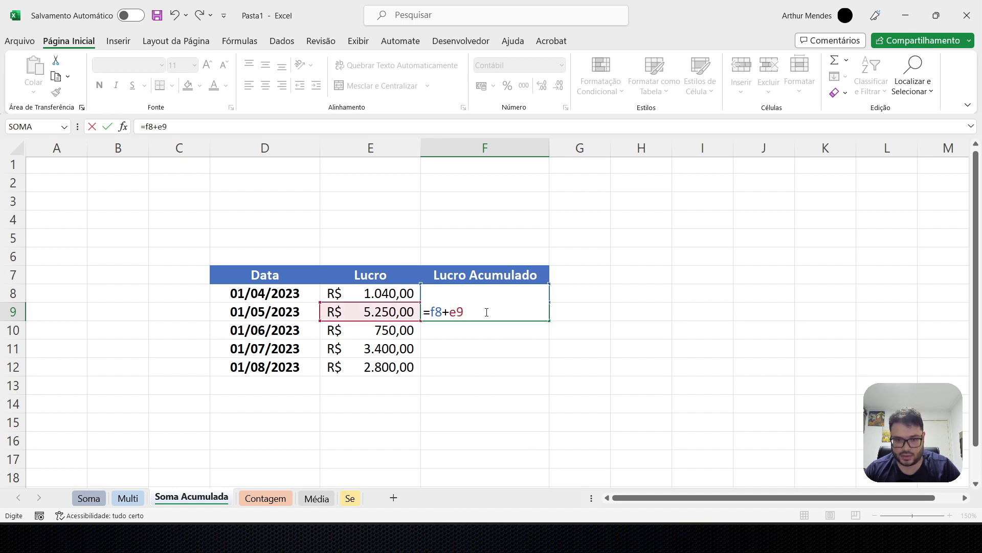
key("Return")
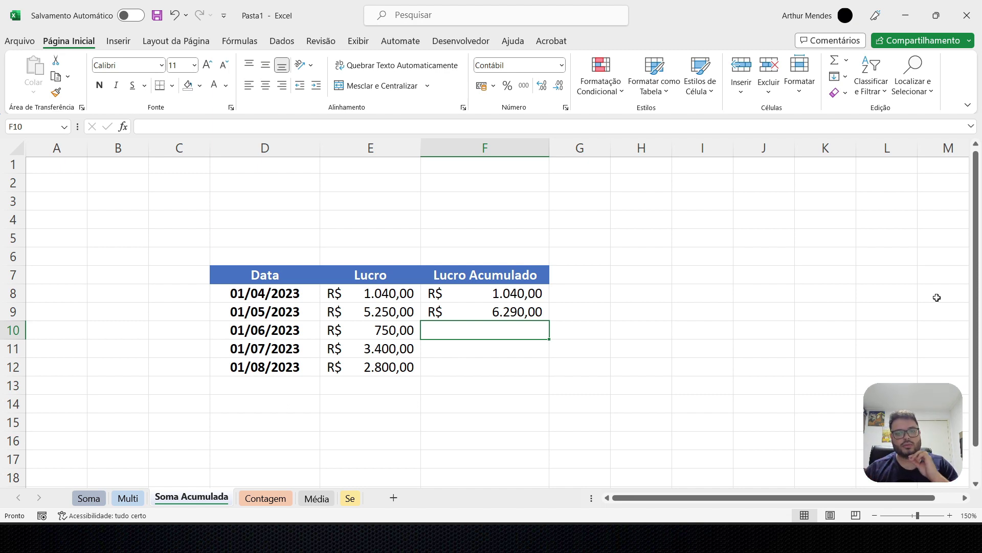
Step: Fill the accumulated profit formula from F9 down through F12
left_click(544, 312)
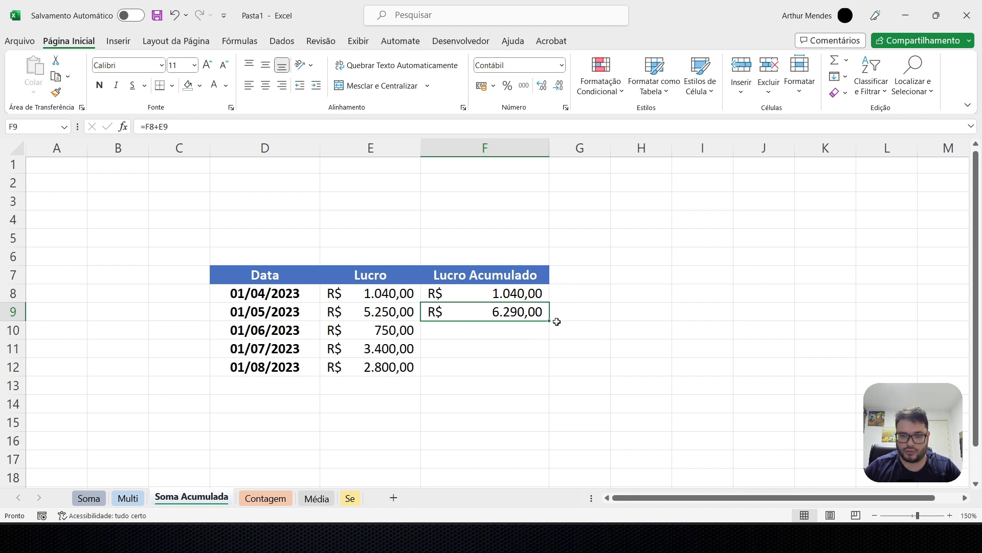
left_click_drag(547, 320, 543, 372)
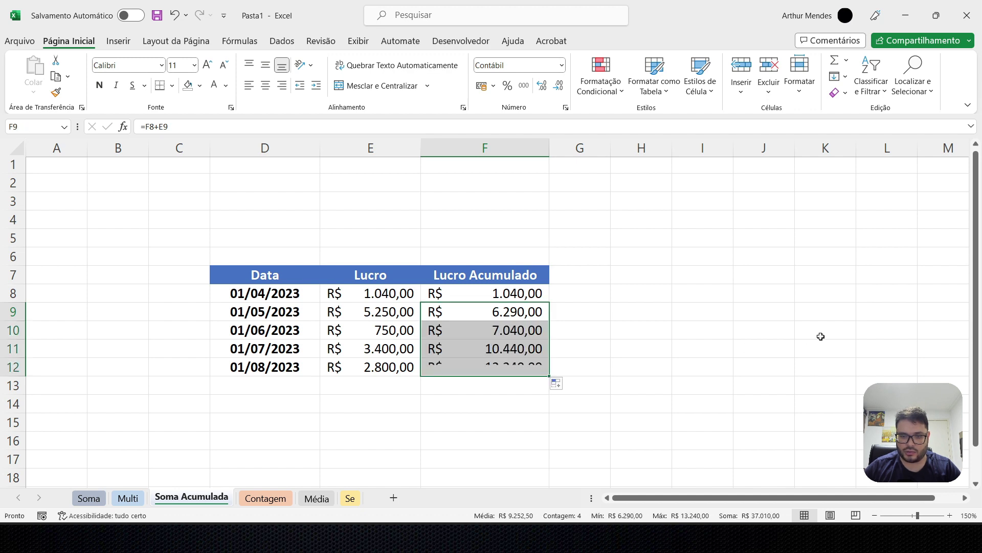
left_click(765, 377)
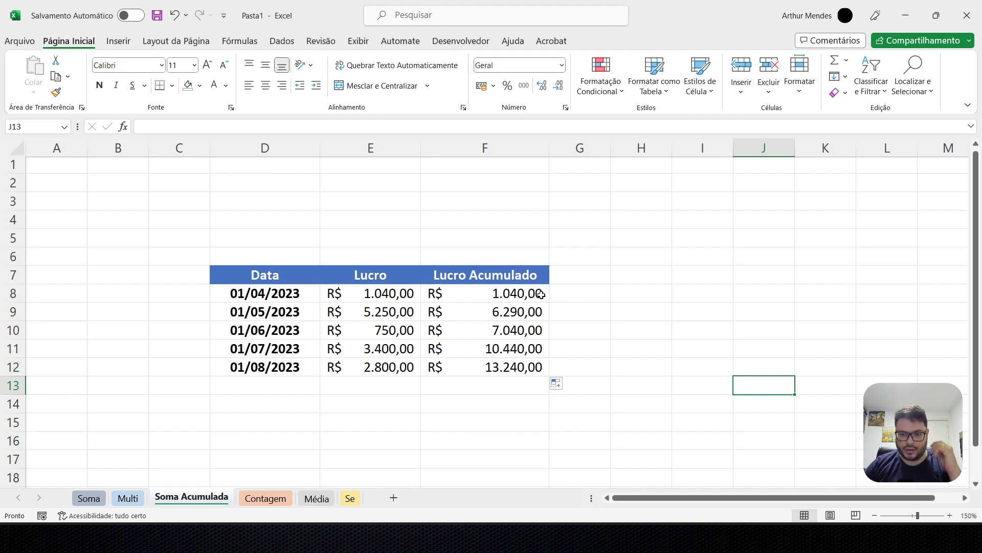
Step: Examine the cell references in the accumulated profit formula of the last table row, cell F12
mouse_move(977, 294)
left_mouse_down()
mouse_move(977, 306)
mouse_move(978, 283)
left_mouse_up()
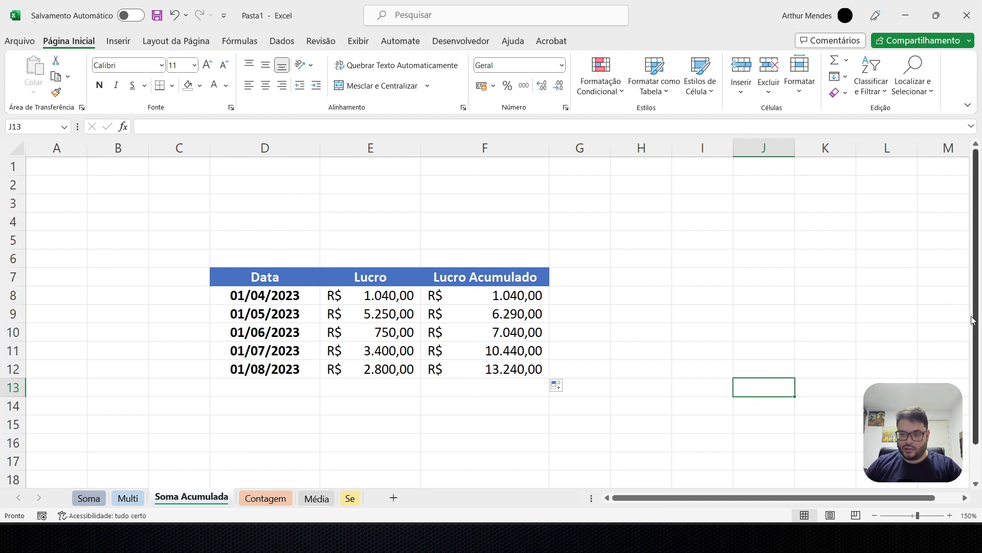
left_click_drag(976, 320, 978, 339)
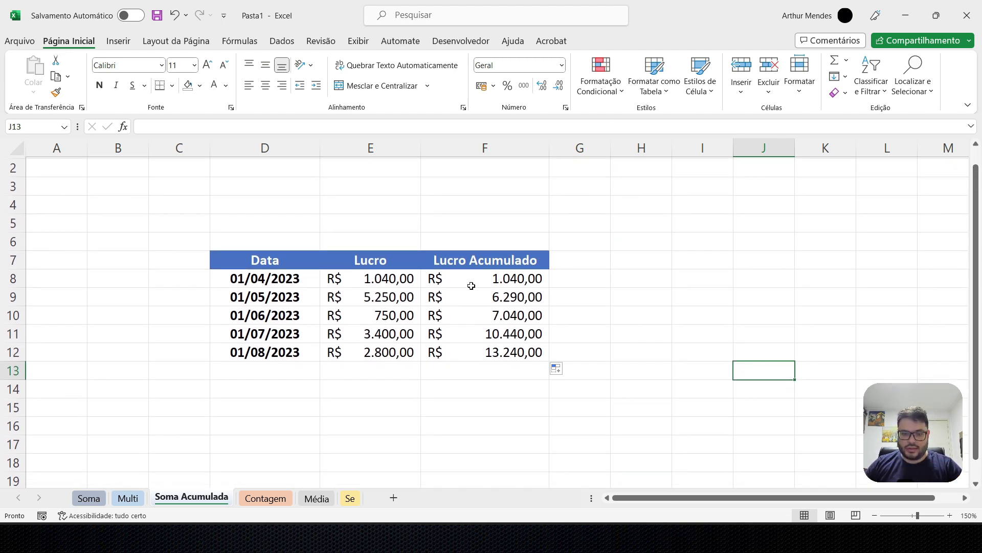
left_click(516, 349)
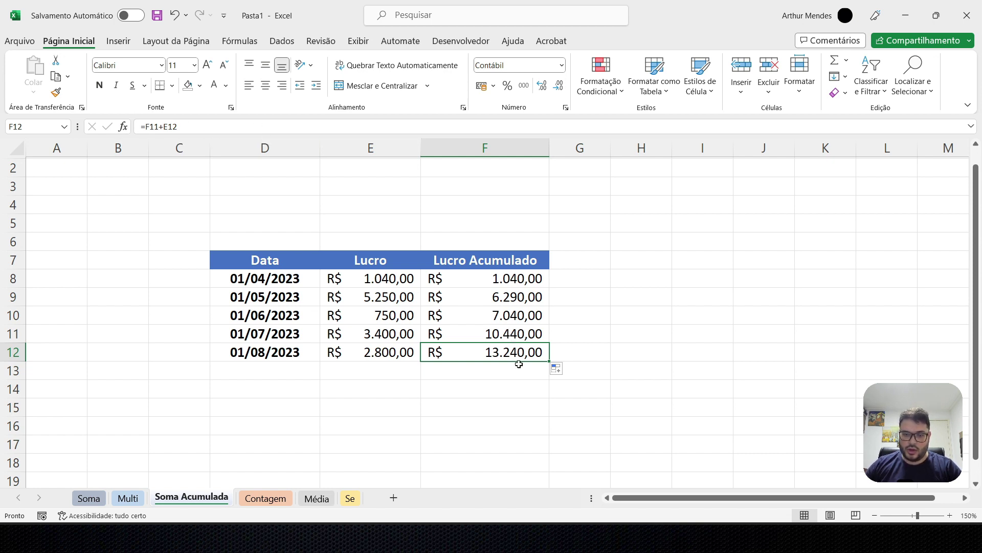
mouse_move(976, 327)
left_mouse_down()
mouse_move(976, 336)
mouse_move(976, 317)
left_mouse_up()
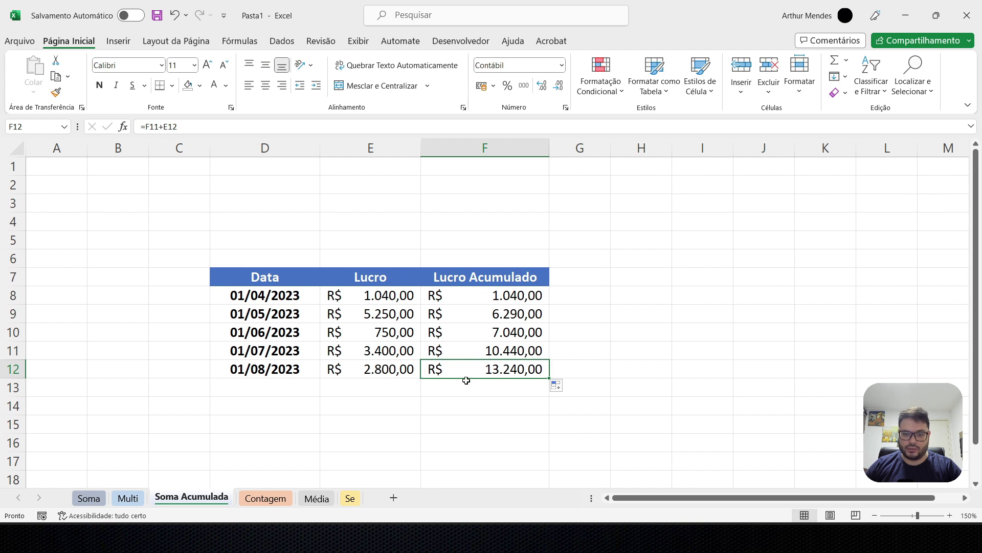
double_click(510, 372)
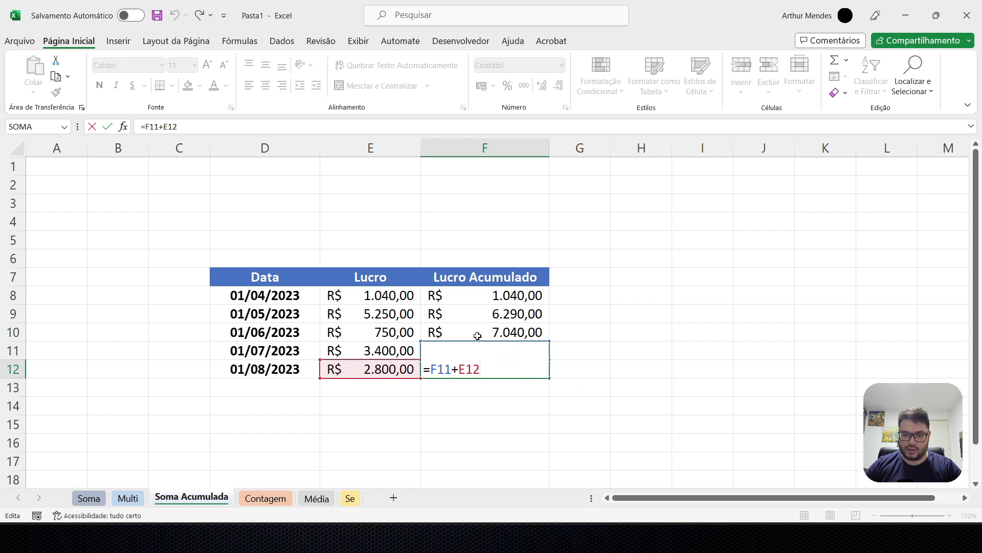
left_click(591, 363)
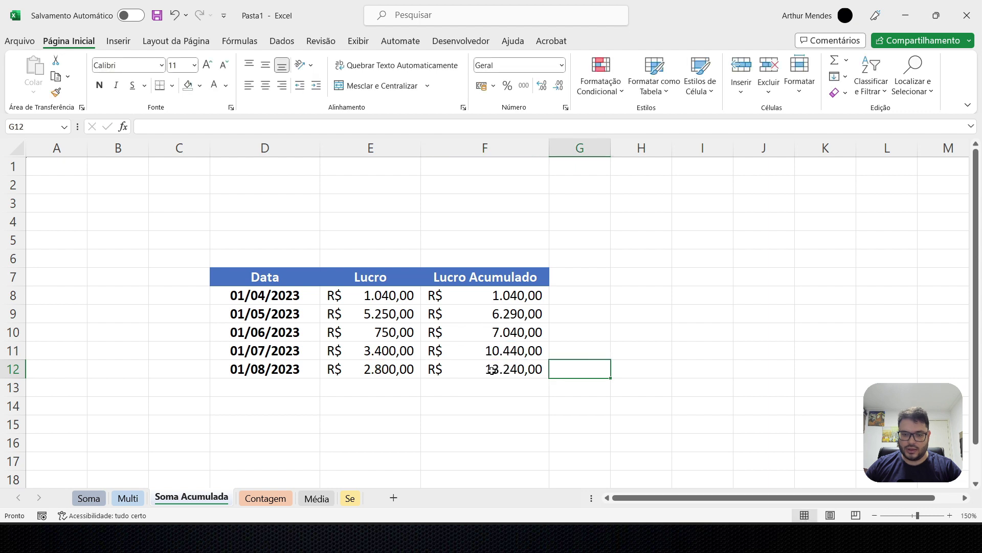
left_click(489, 371)
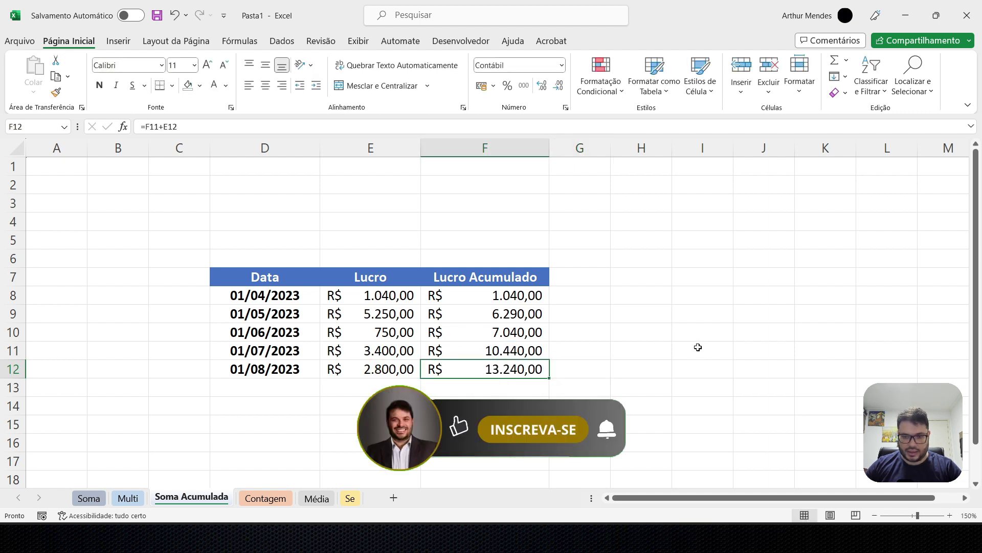
key("F2")
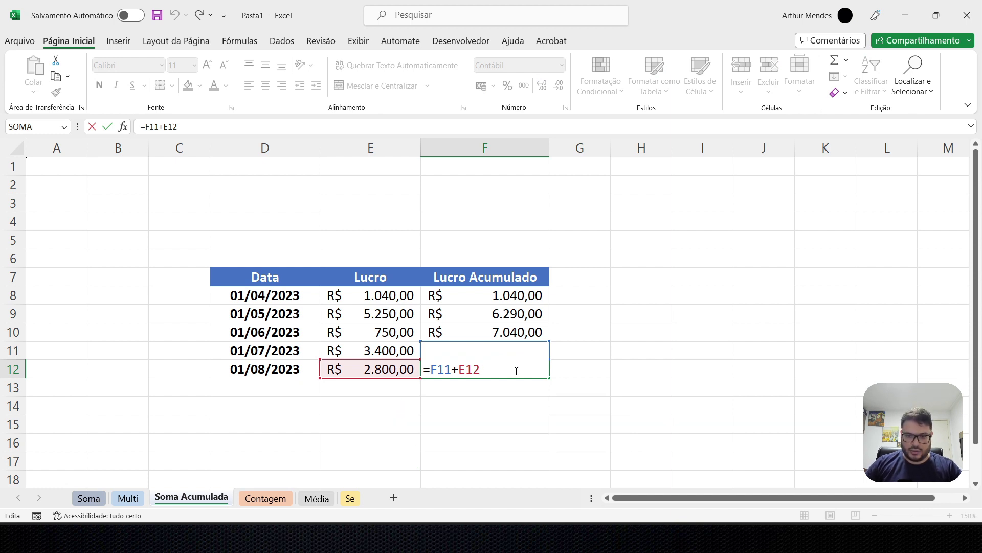
Step: Close the formula in cell F12 without changes and review the accumulated profit values in F8 through F12
left_click(636, 344)
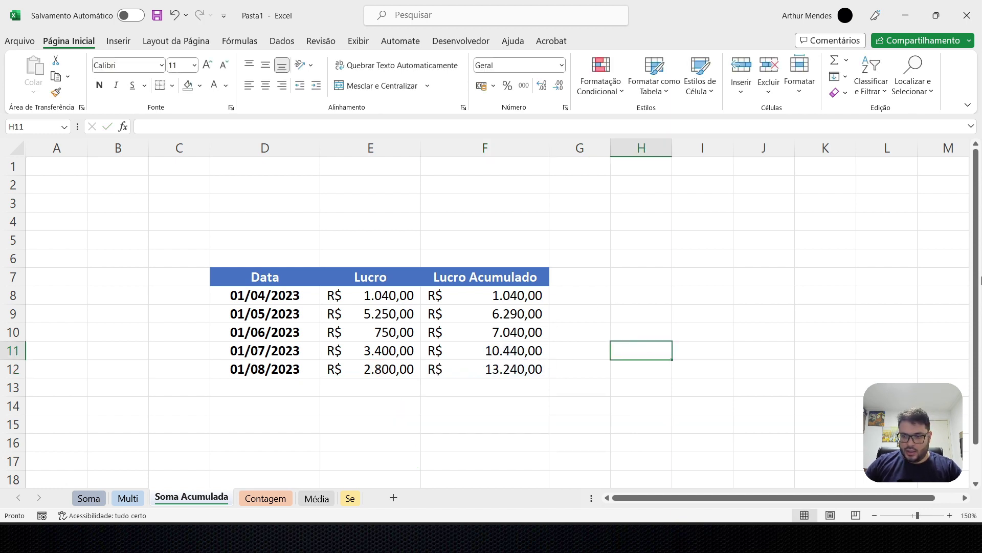
left_click_drag(977, 300, 977, 307)
left_click(511, 290)
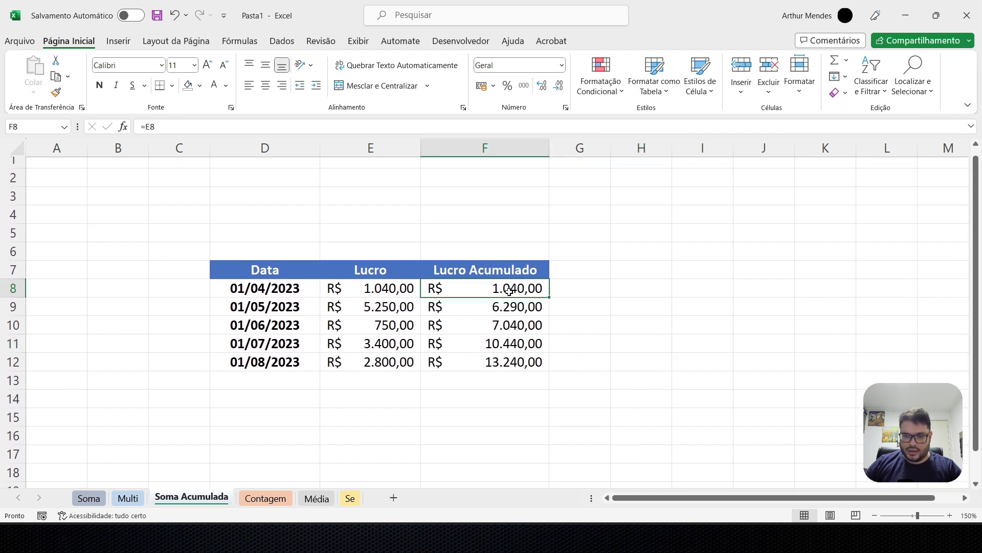
left_click_drag(506, 294, 510, 362)
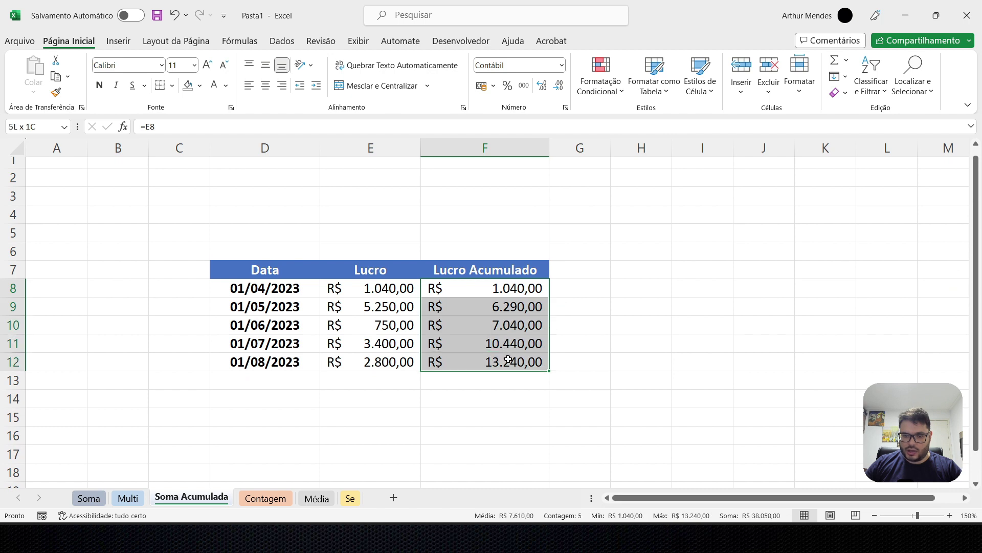
left_click(645, 322)
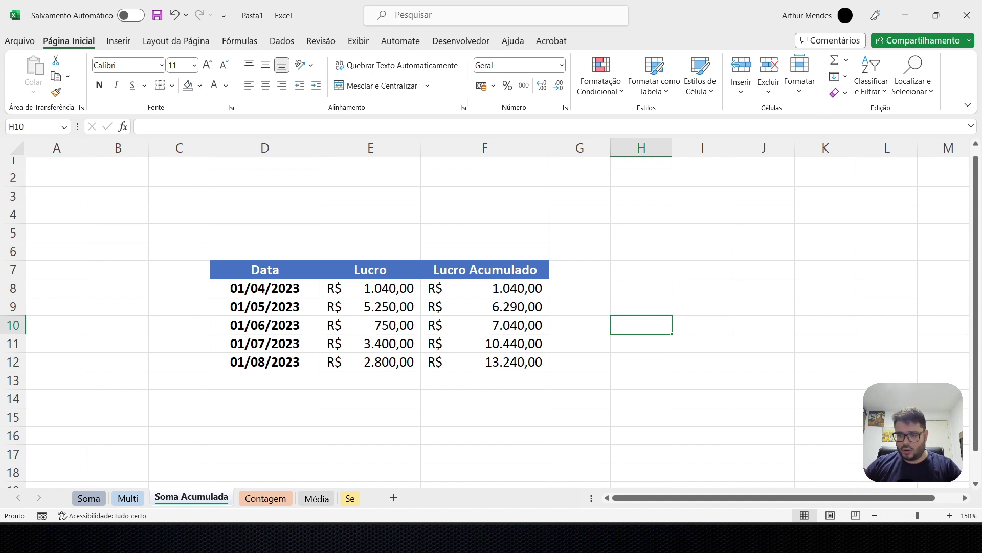
Step: Examine the status bar statistics for the range F8:F12 and the list of statistics that the status bar can display
left_click(471, 288)
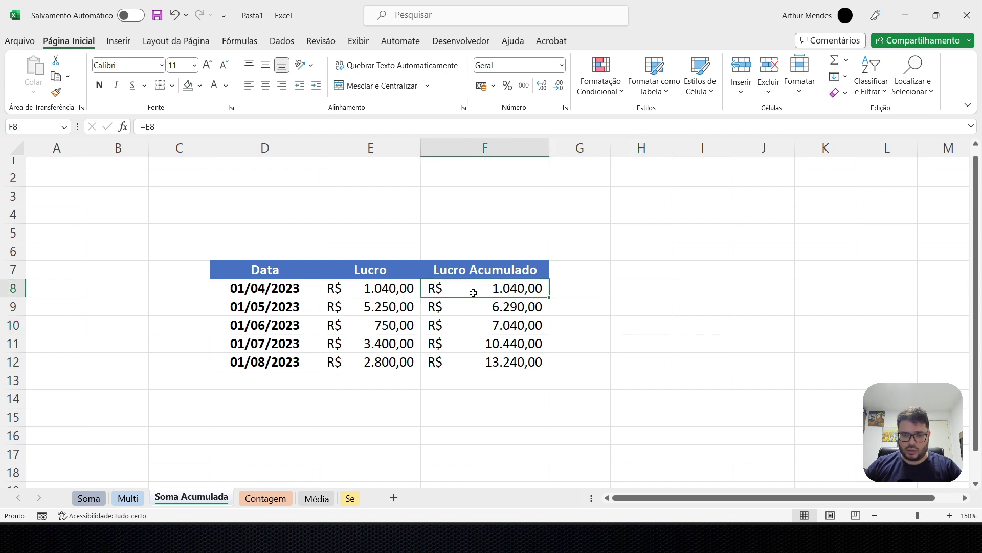
left_click_drag(473, 292, 491, 362)
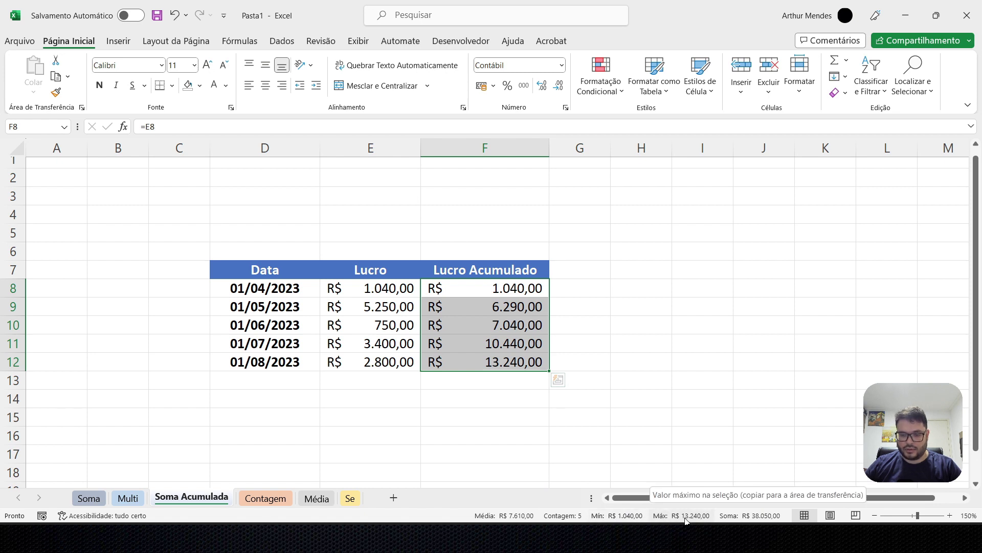
right_click(449, 518)
scroll(451, 517, "down", 2)
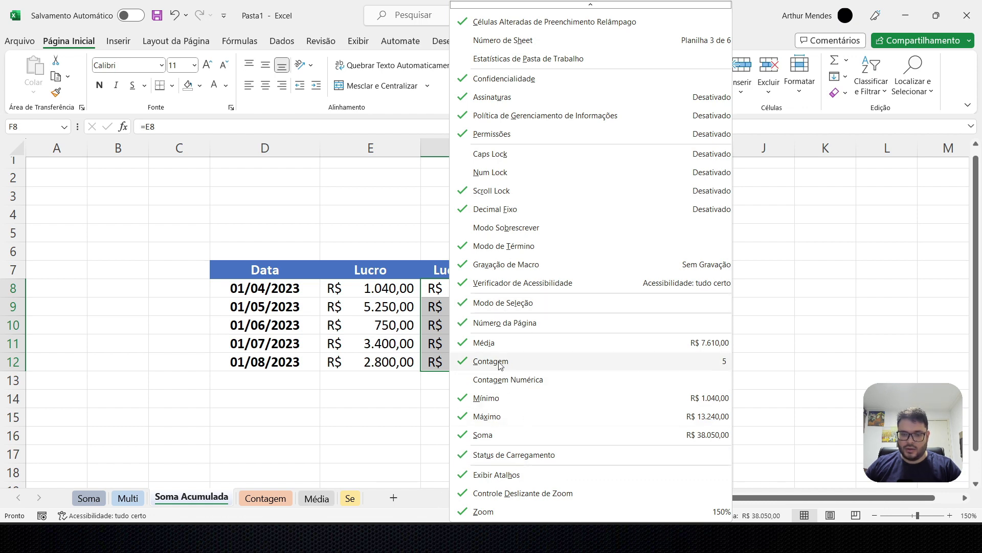
left_click(417, 522)
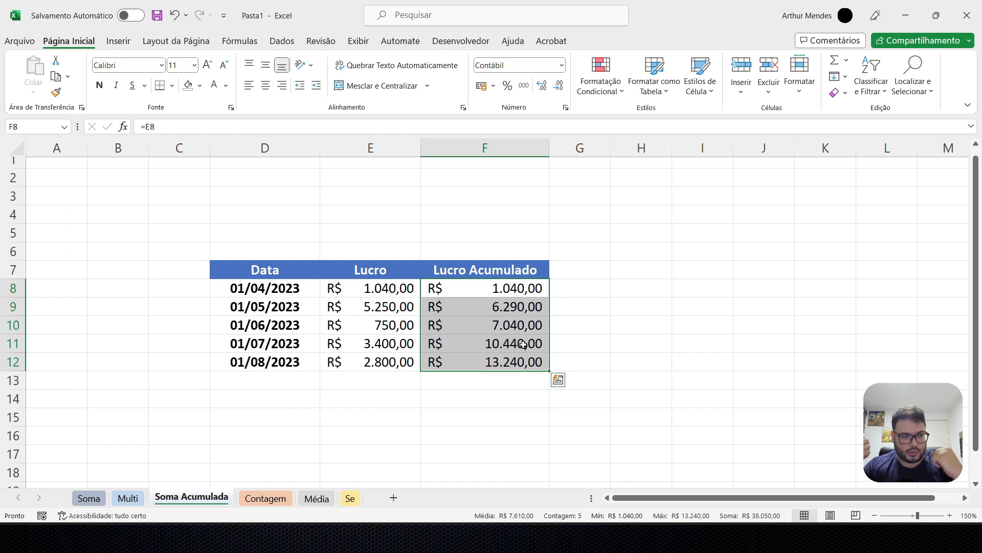
Step: Select all the Lucro Acumulado values from F8 down through F12
left_click(639, 303)
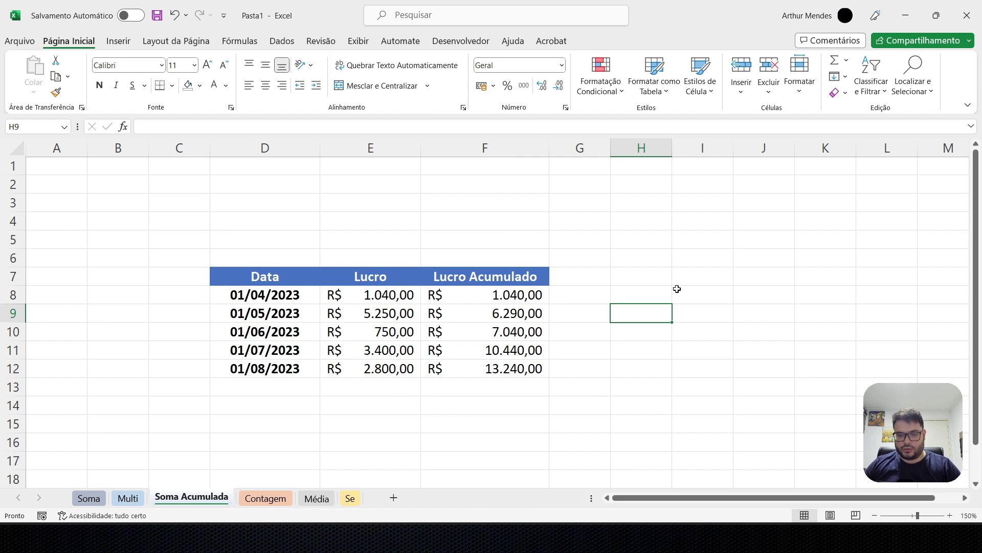
left_click_drag(979, 240, 978, 250)
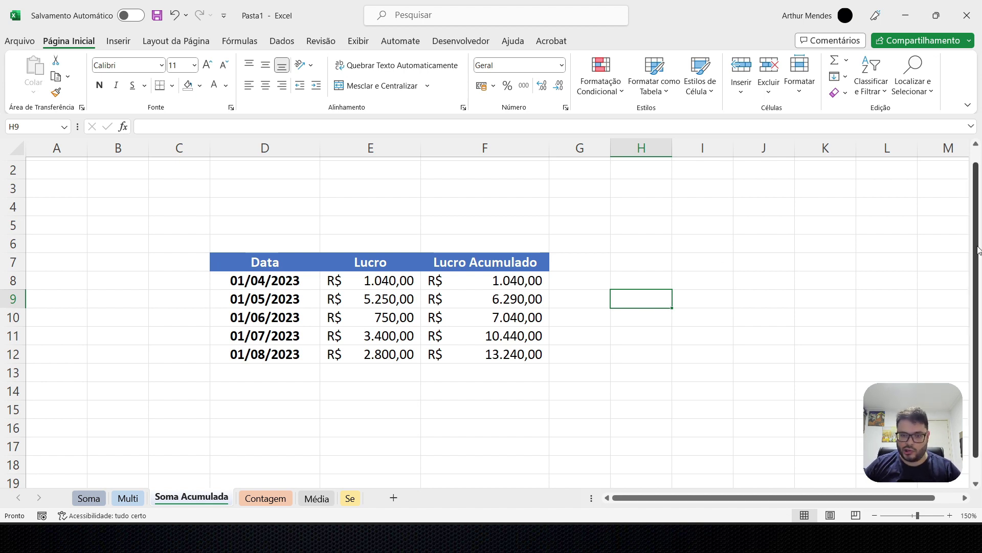
left_click(526, 281)
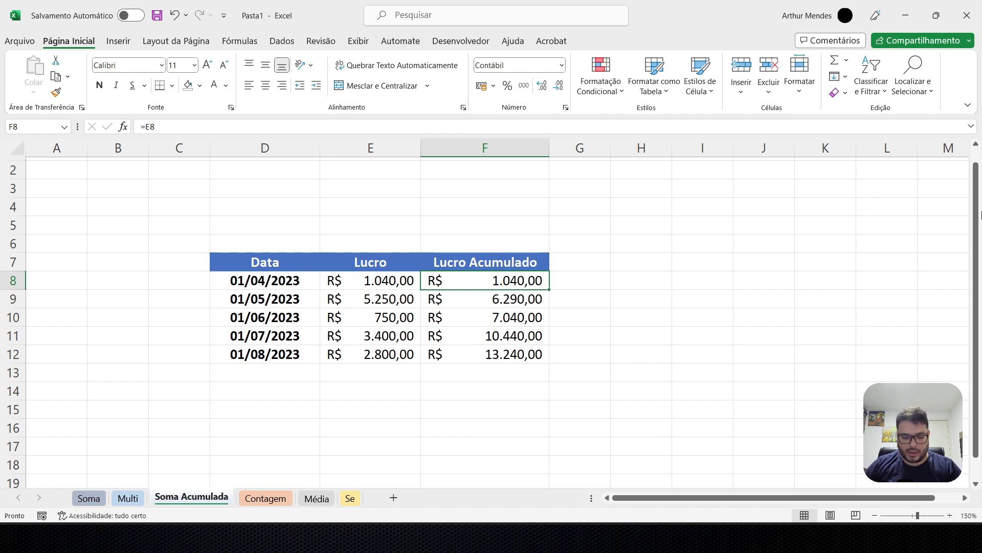
key("ctrl+shift+Down")
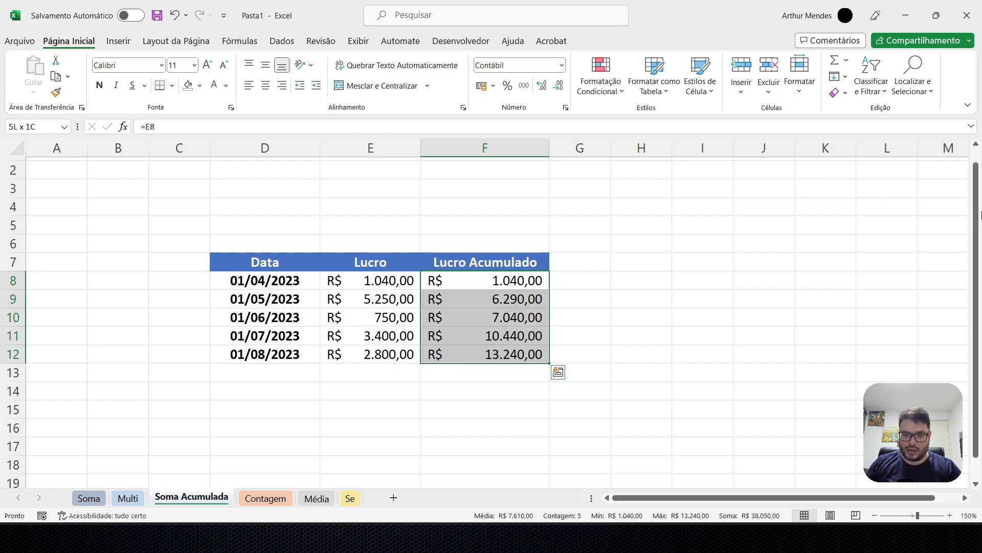